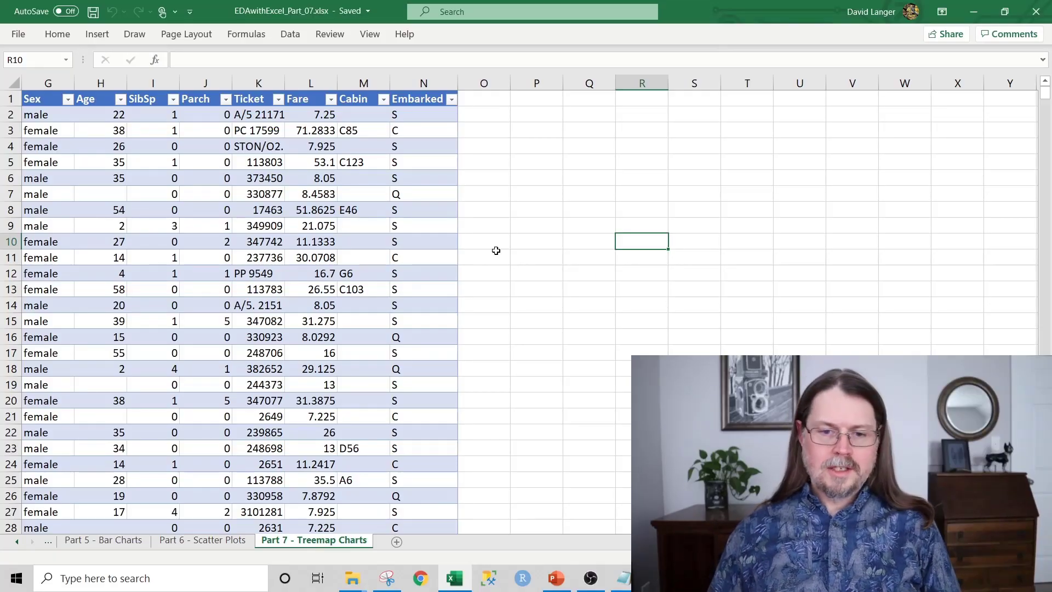
# Step: Create a PivotTable from the passenger table, placed on the existing sheet at cell P2
pyautogui.hscroll(-6, 329, 307)
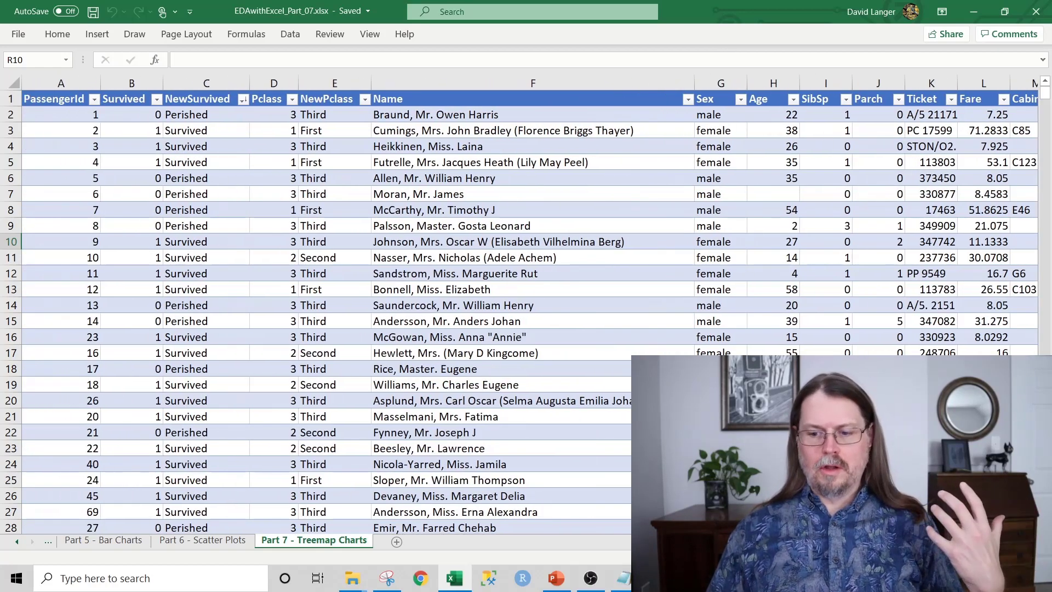
pyautogui.hscroll(6, 326, 171)
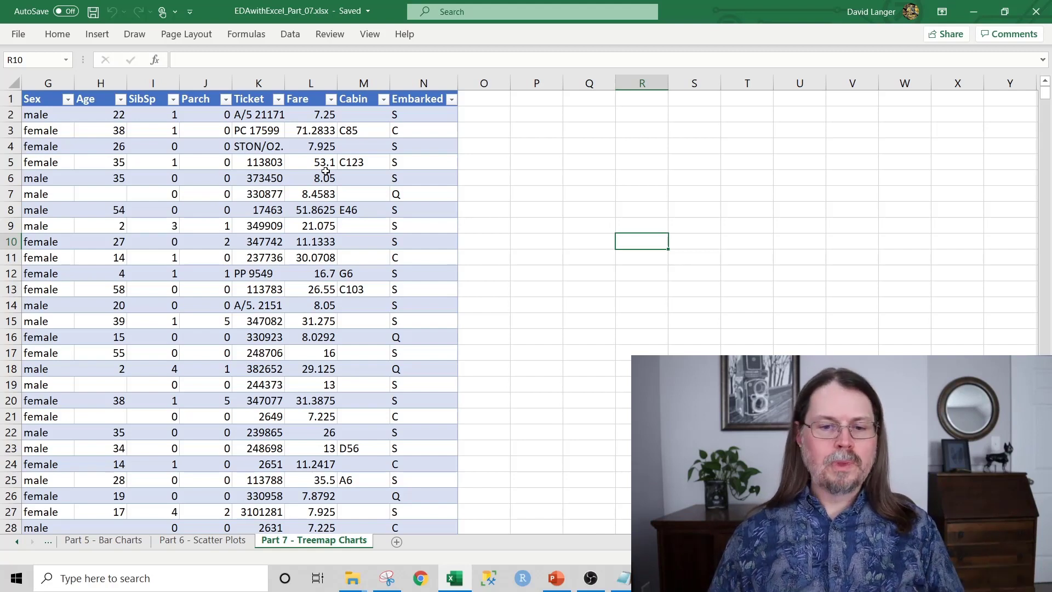
pyautogui.click(359, 158)
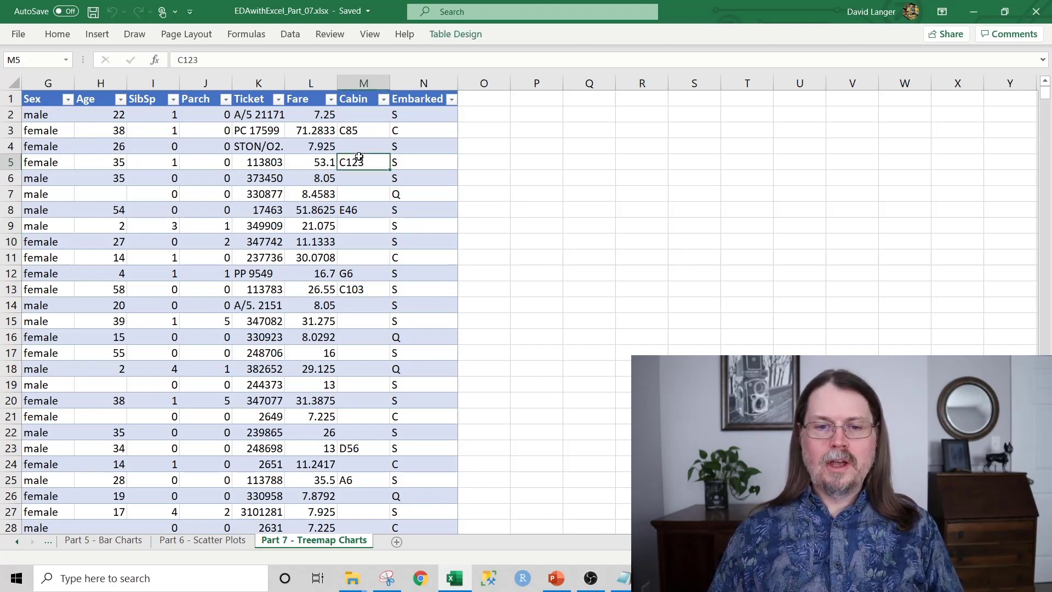
pyautogui.click(103, 35)
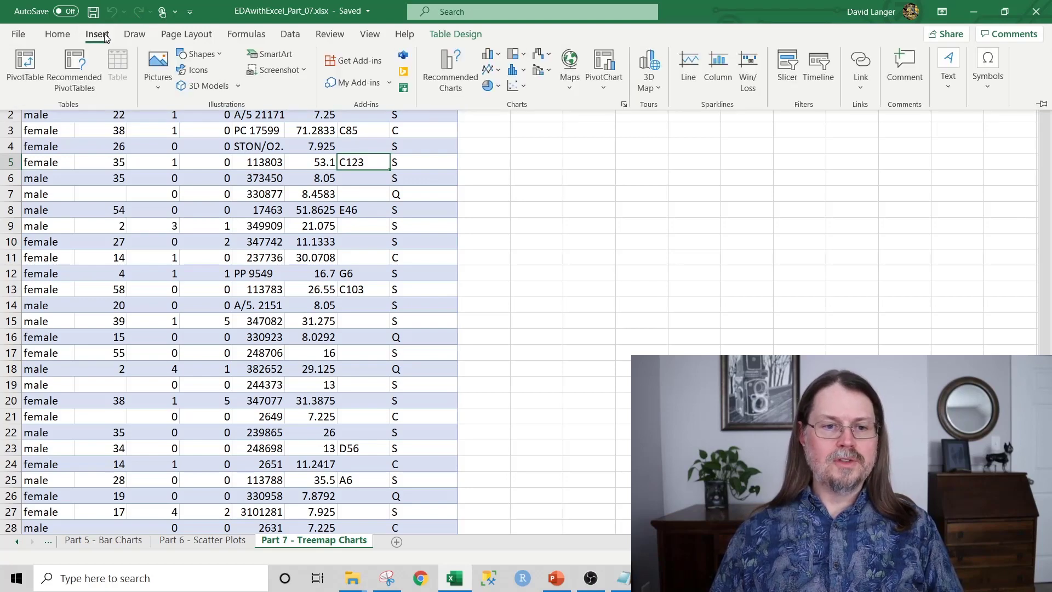
pyautogui.click(24, 60)
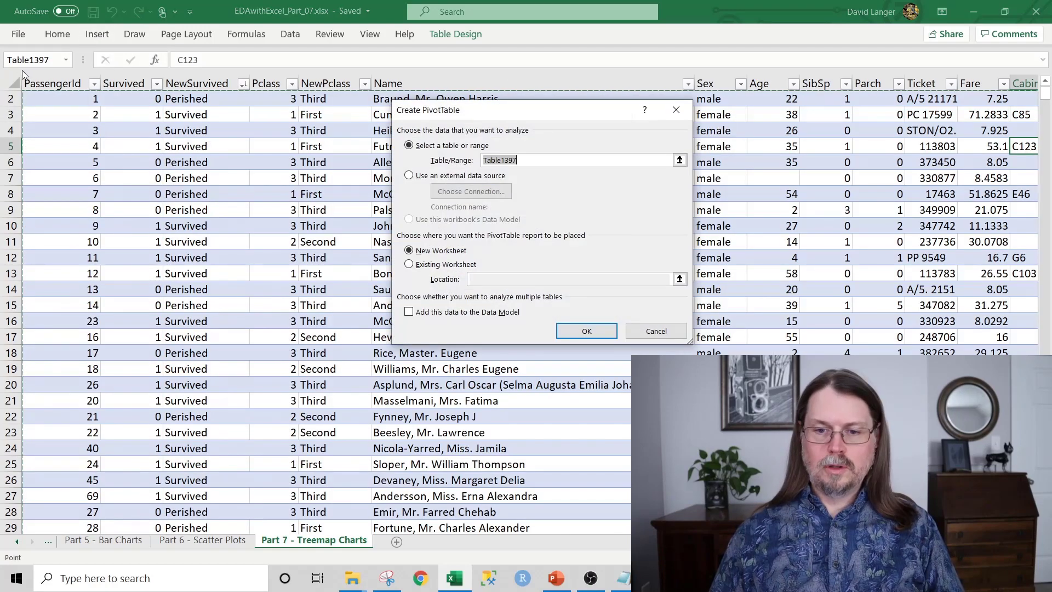
pyautogui.click(409, 265)
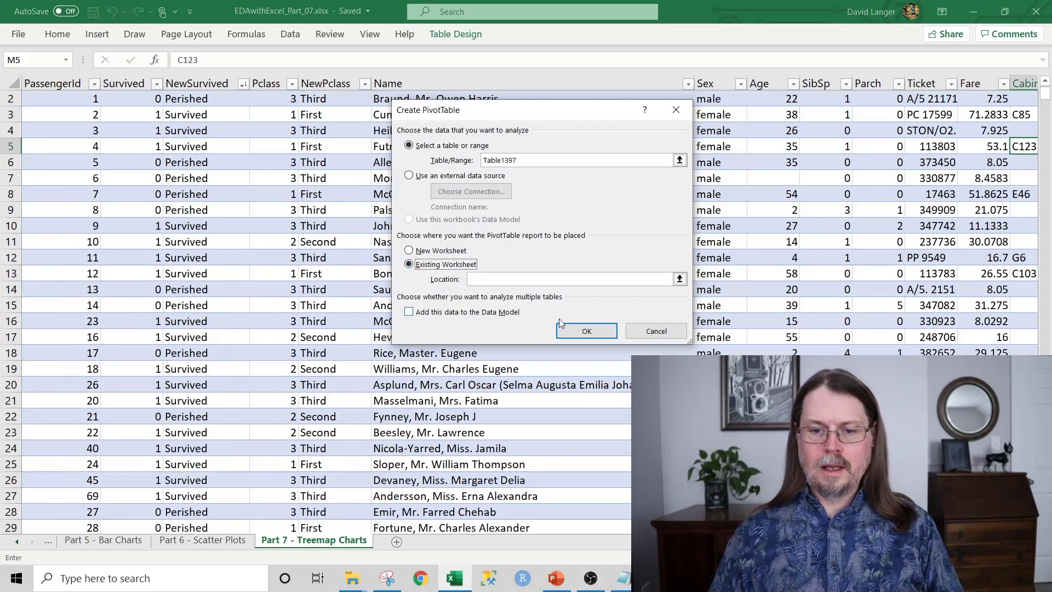
pyautogui.click(680, 279)
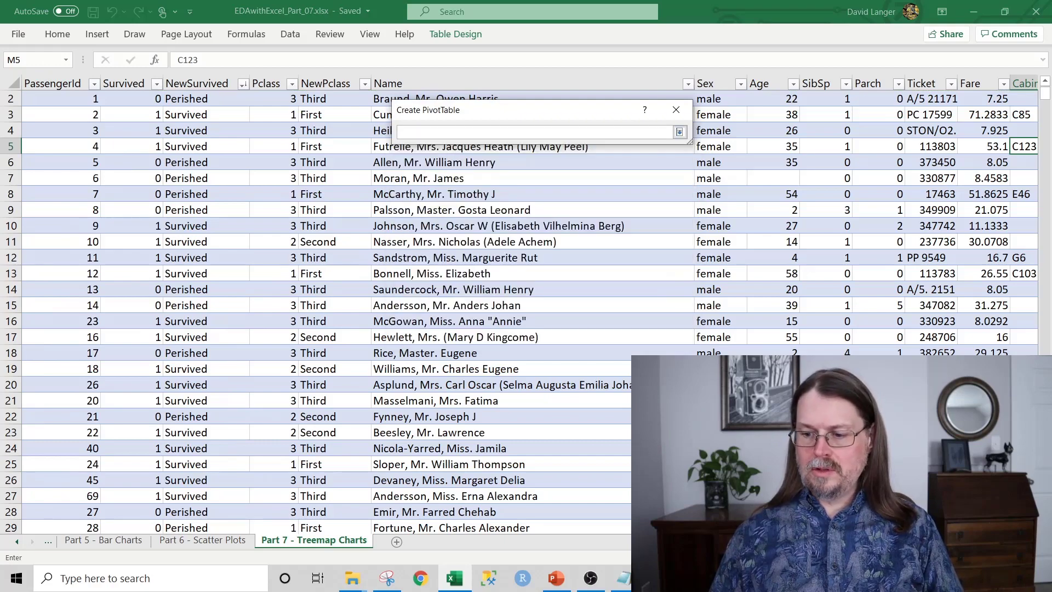
pyautogui.hscroll(5, 1051, 105)
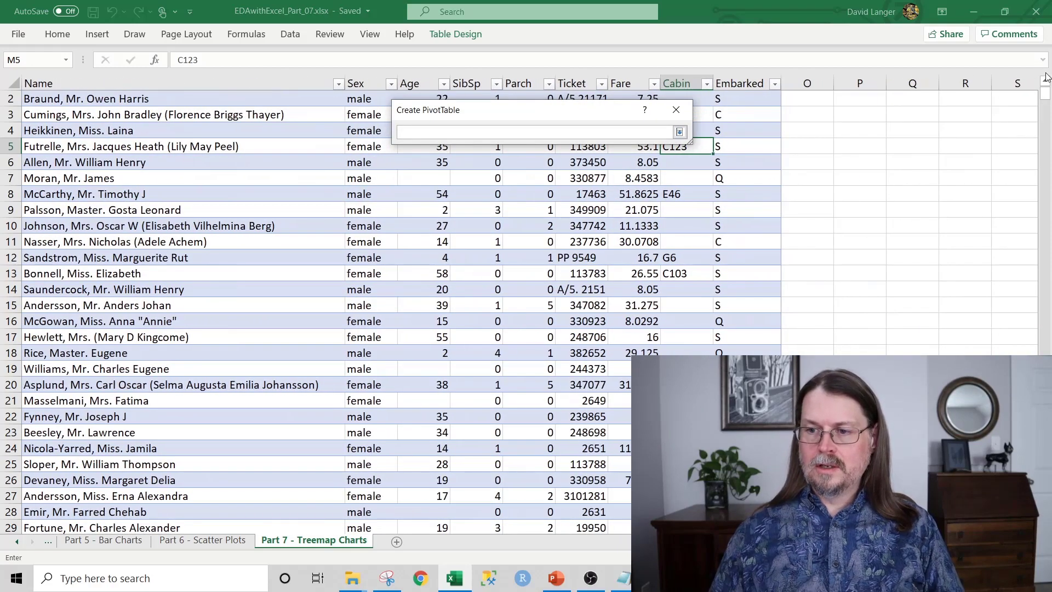
pyautogui.click(1046, 81)
pyautogui.click(872, 113)
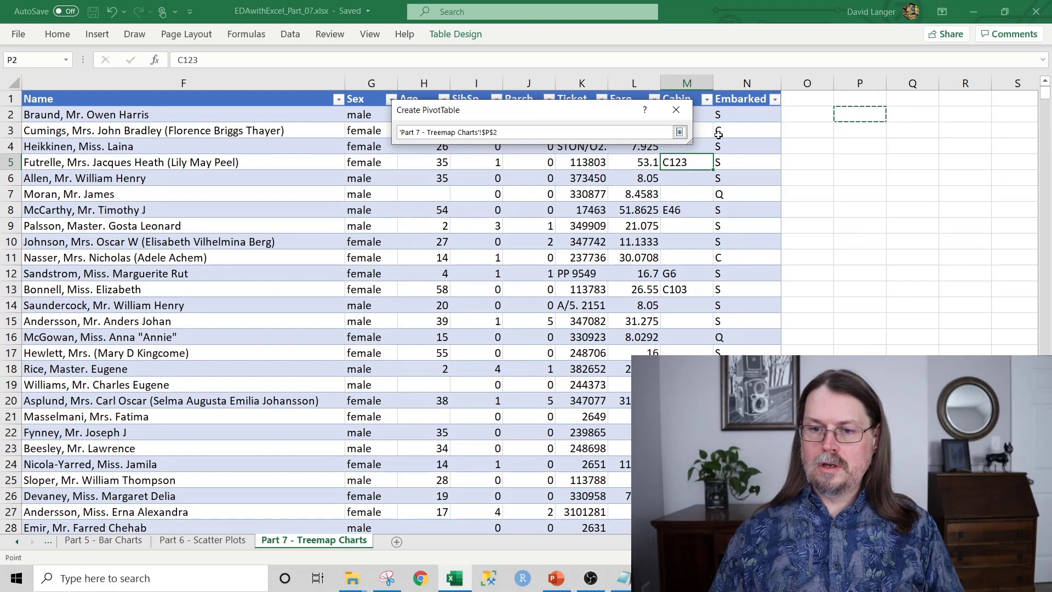
pyautogui.click(680, 132)
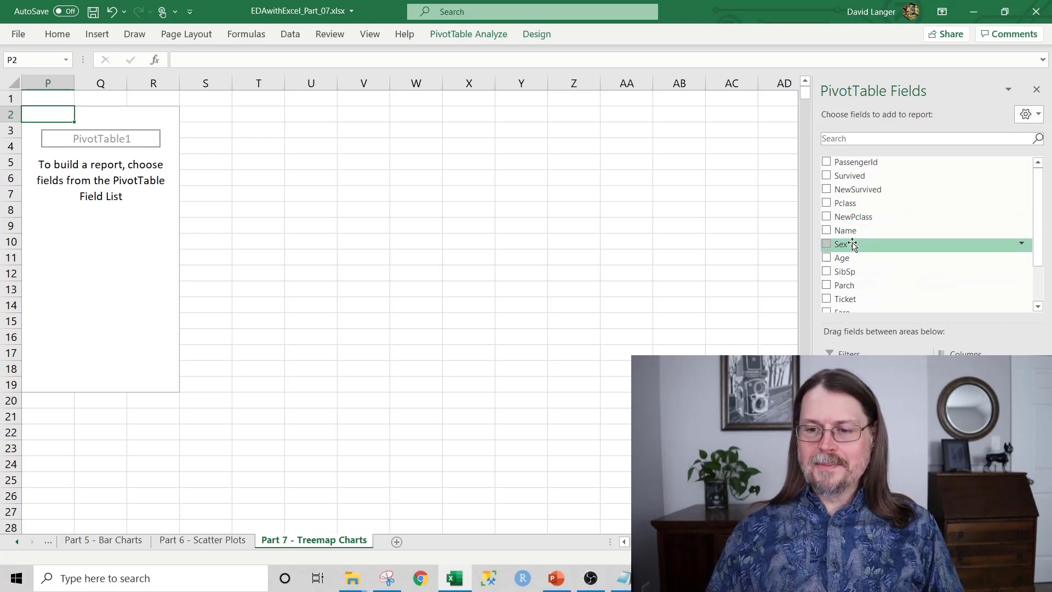
# Step: Put Sex in rows, NewSurvived in columns and values, and nest NewPclass under Sex
pyautogui.click(827, 244)
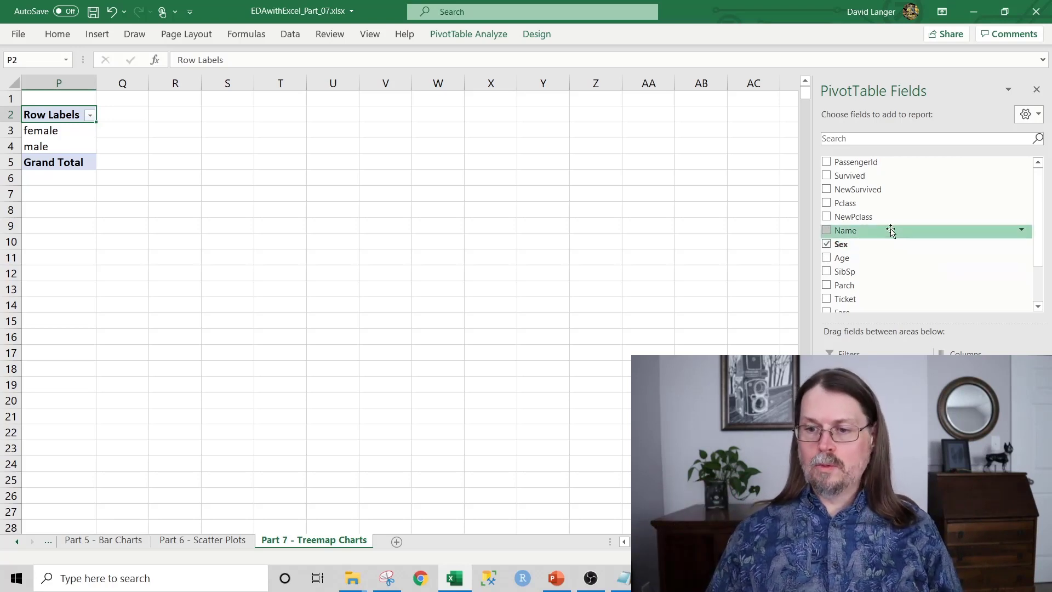
pyautogui.moveTo(863, 191); pyautogui.dragTo(964, 378)
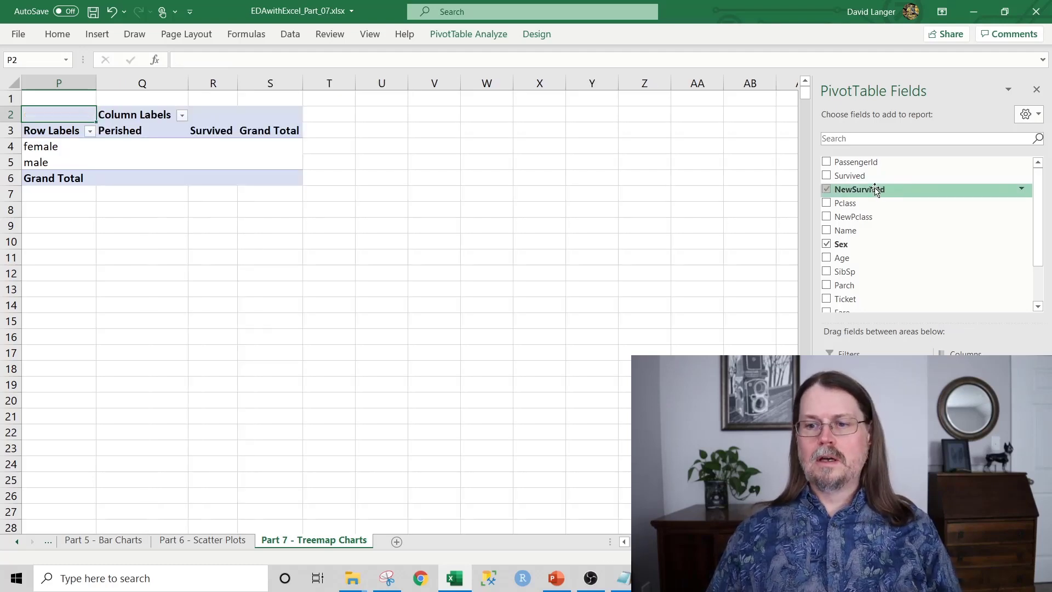
pyautogui.moveTo(875, 190); pyautogui.dragTo(965, 466)
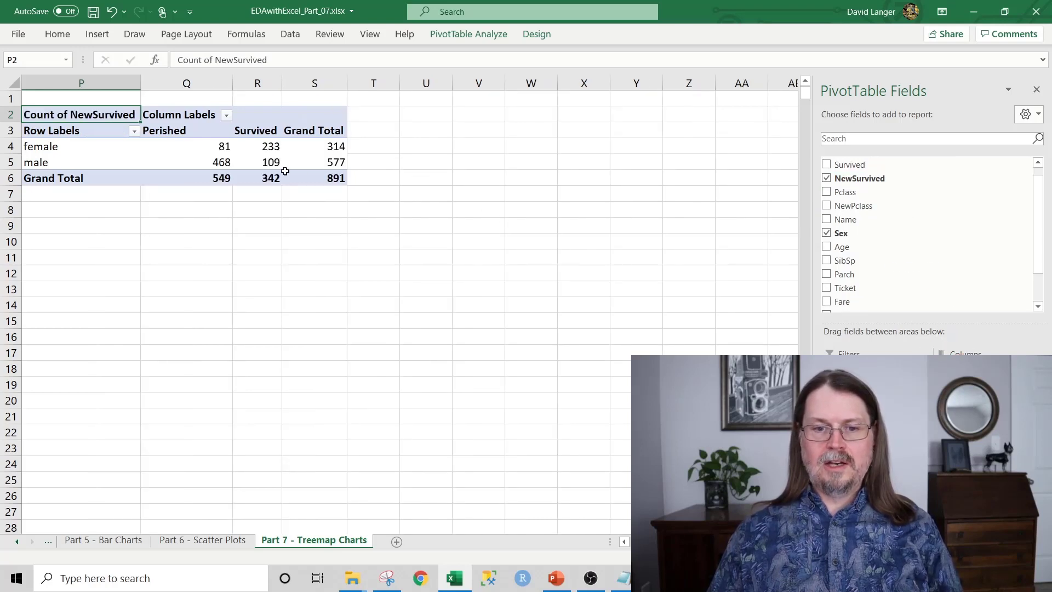
pyautogui.moveTo(267, 173)
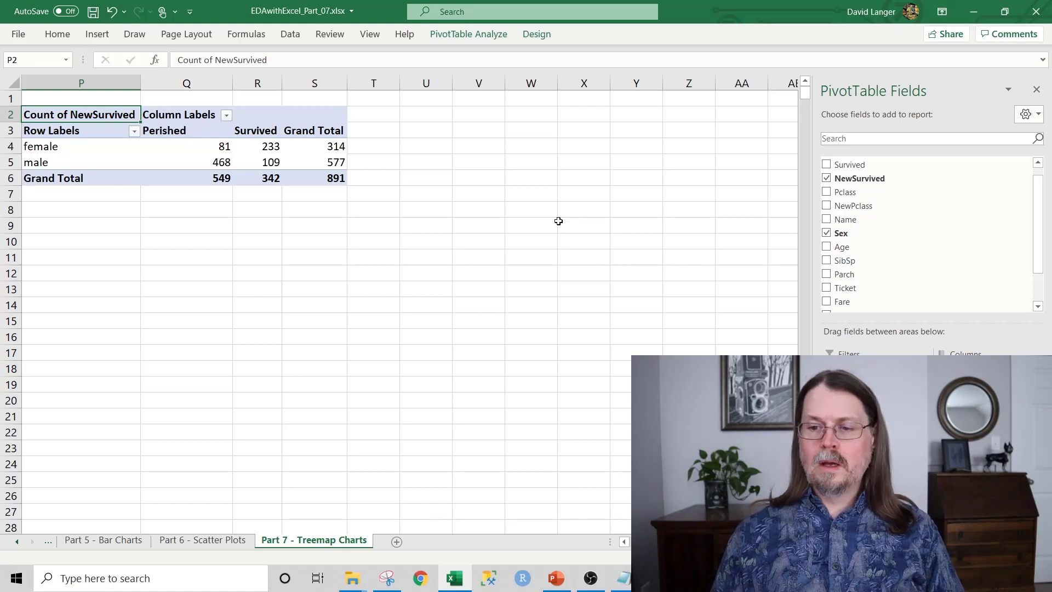
pyautogui.moveTo(846, 206); pyautogui.dragTo(866, 438)
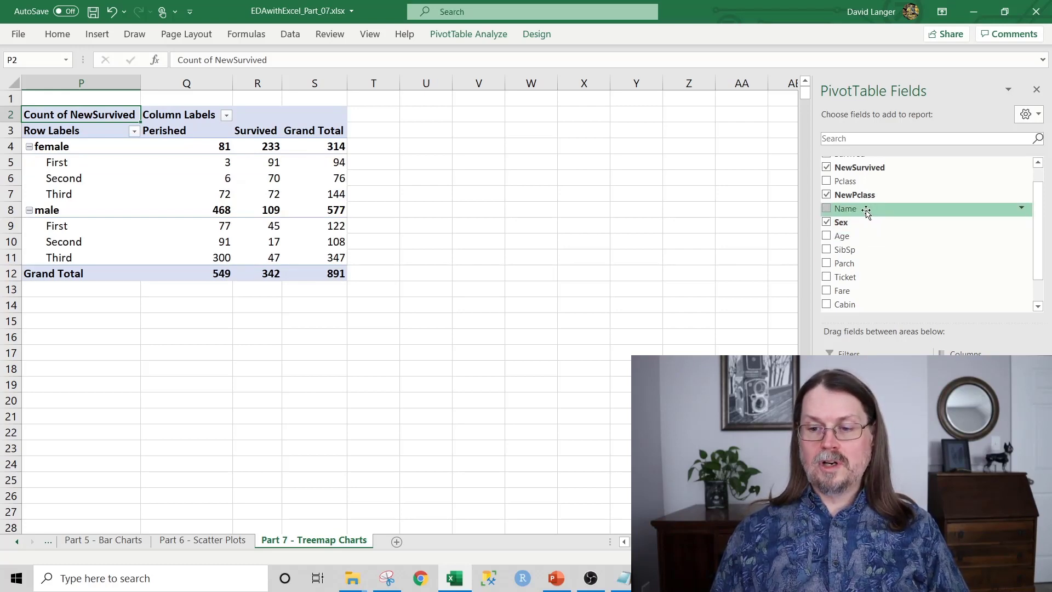
# Step: Nest Embarked under NewPclass in the pivot rows, splitting each class into ports C, Q, S
pyautogui.scroll(-2, 849, 283)
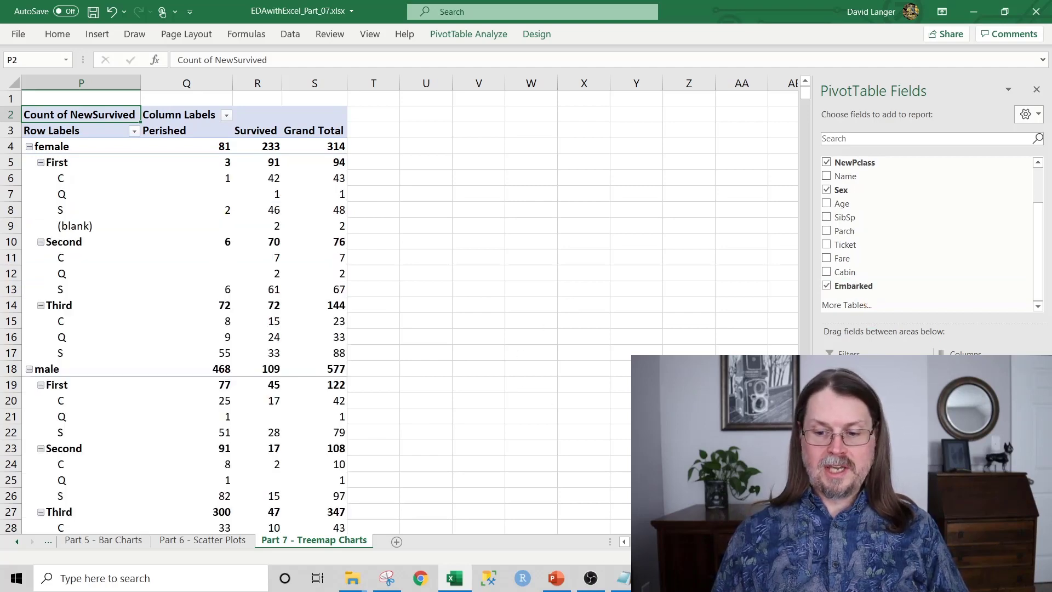
pyautogui.scroll(-1, 107, 247)
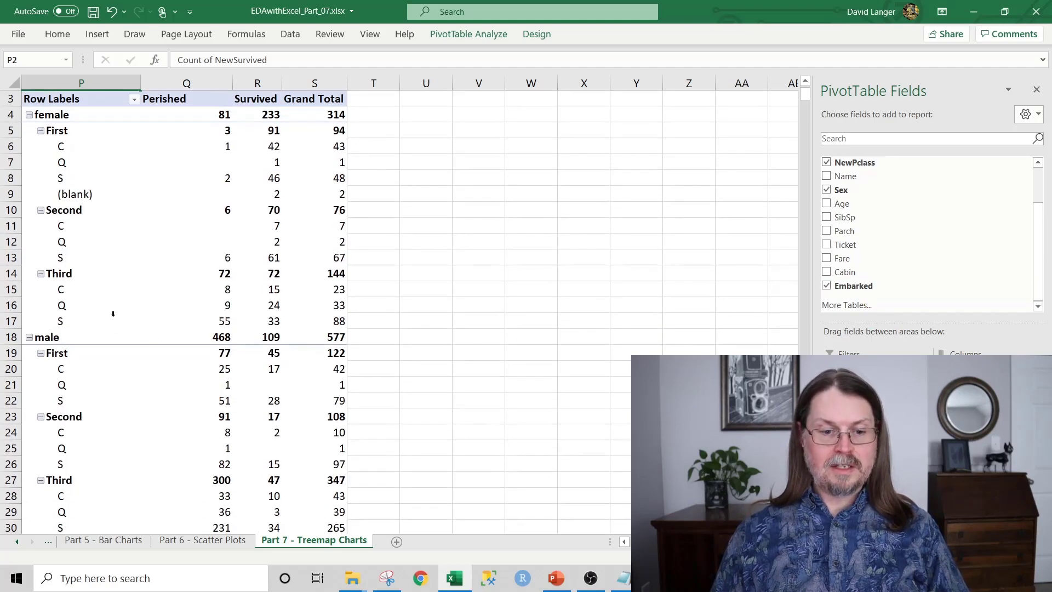
pyautogui.scroll(-1, 152, 349)
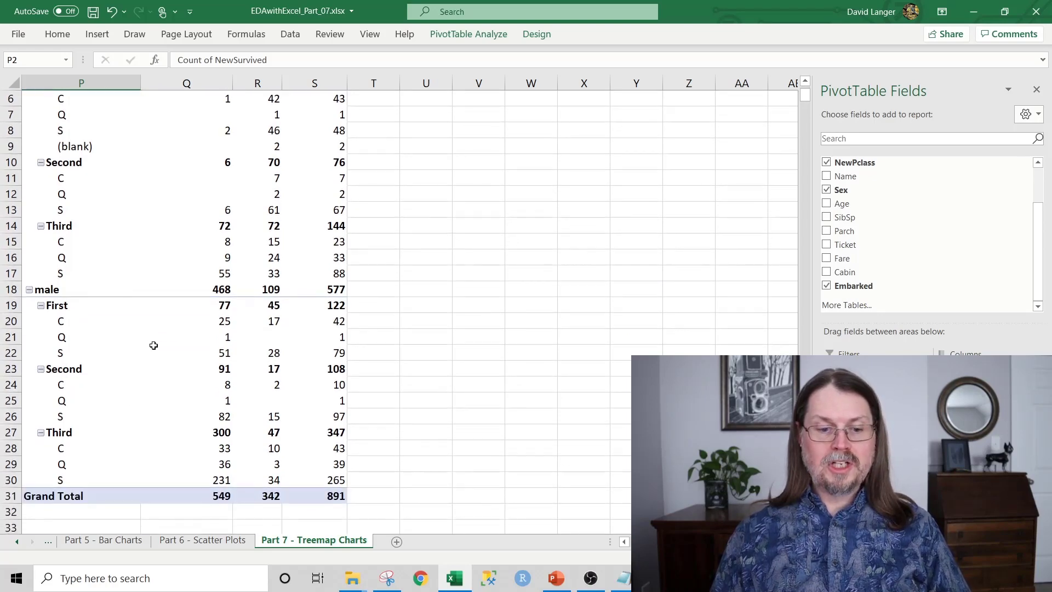
pyautogui.scroll(1, 154, 346)
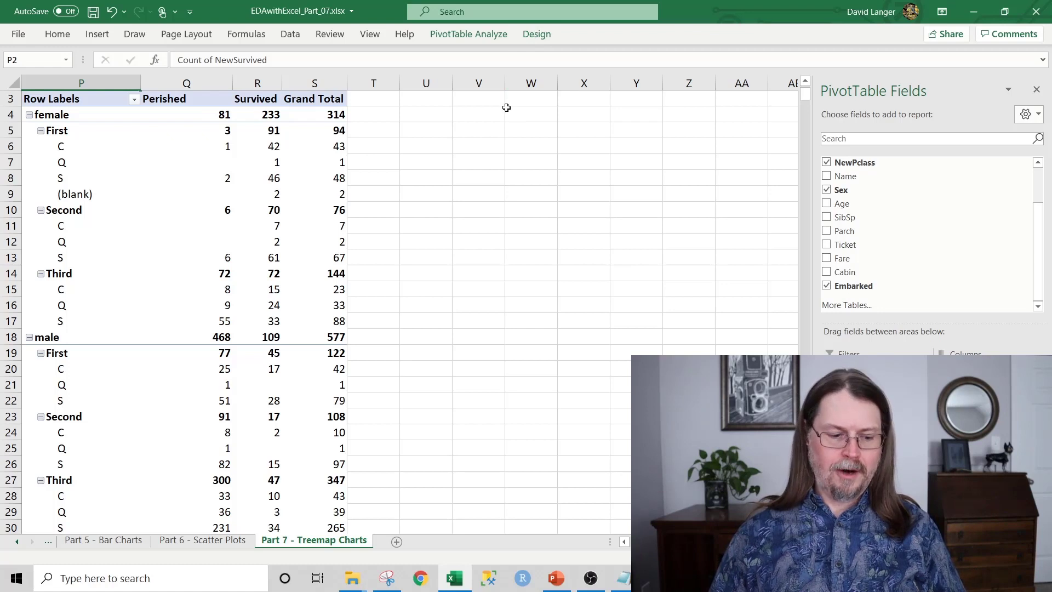
# Step: Switch the pivot table's report layout to tabular form
pyautogui.click(535, 36)
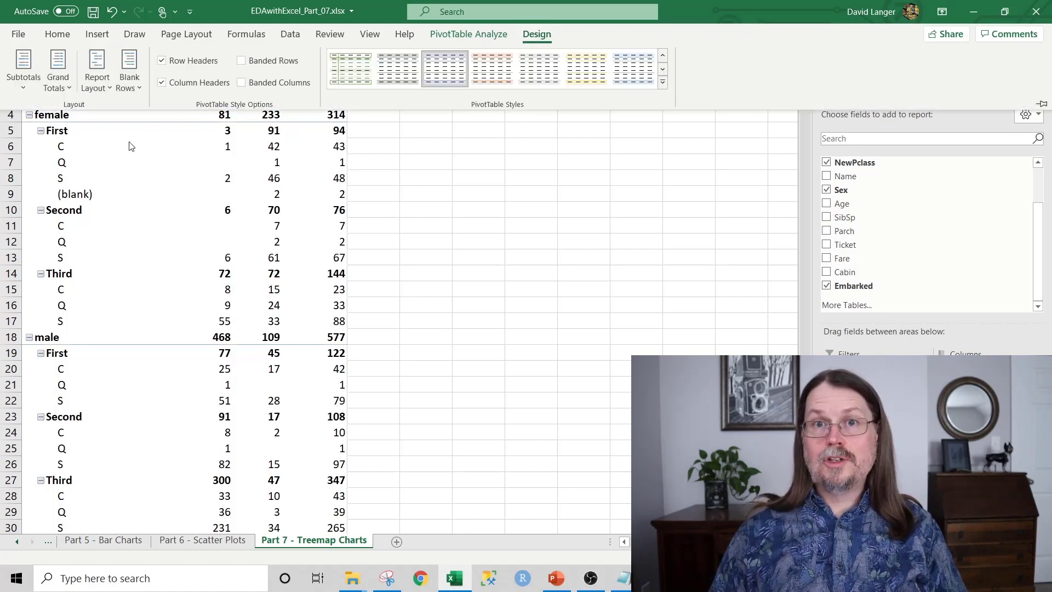
pyautogui.click(104, 88)
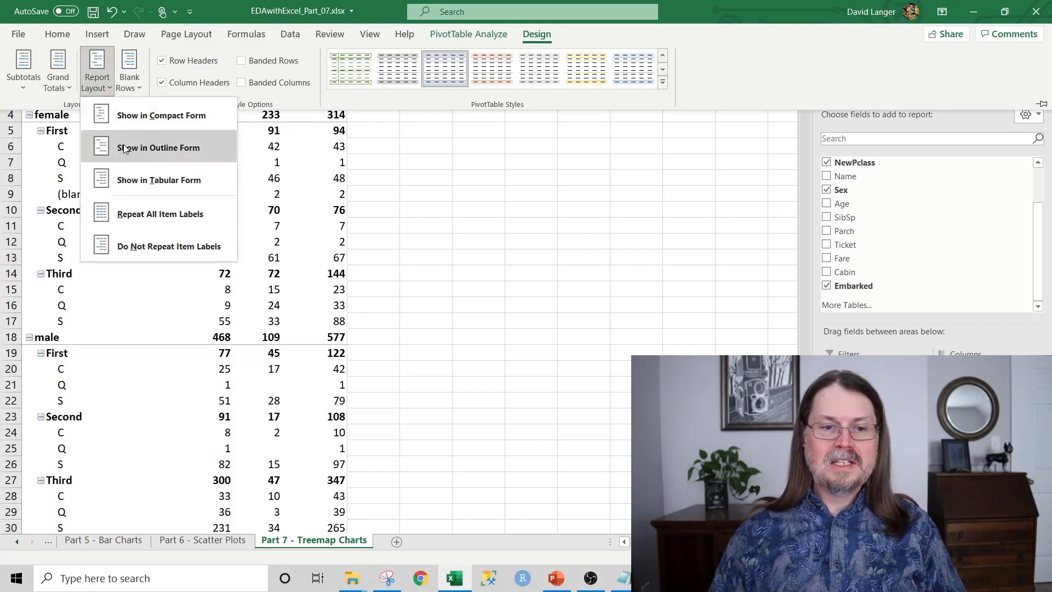
pyautogui.click(158, 182)
pyautogui.scroll(1, 457, 252)
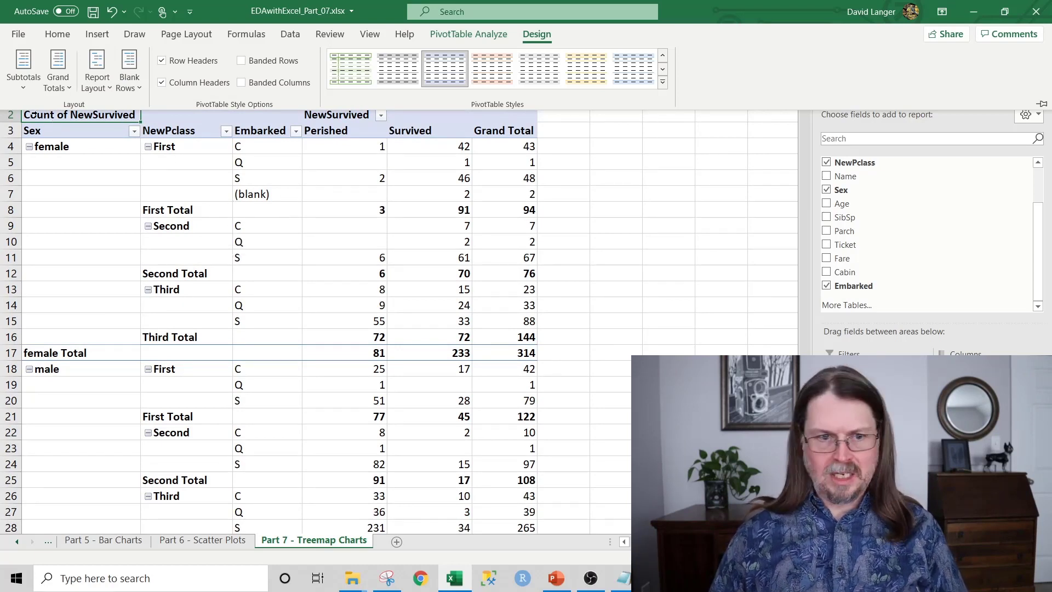
# Step: Hide subtotals, turn grand totals off for rows and columns, and repeat all item labels
pyautogui.click(23, 89)
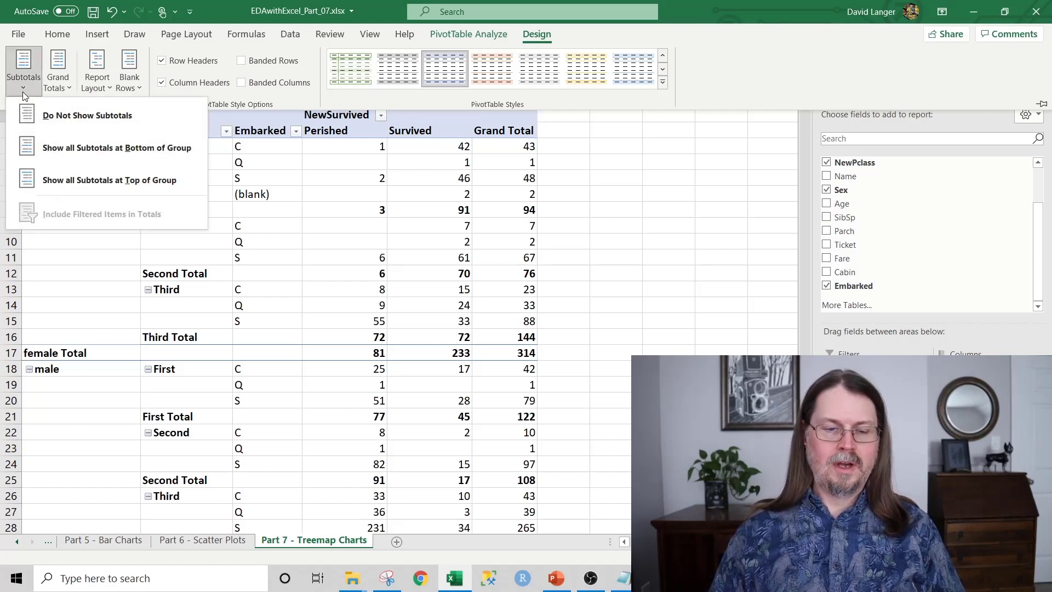
pyautogui.click(88, 115)
pyautogui.click(67, 86)
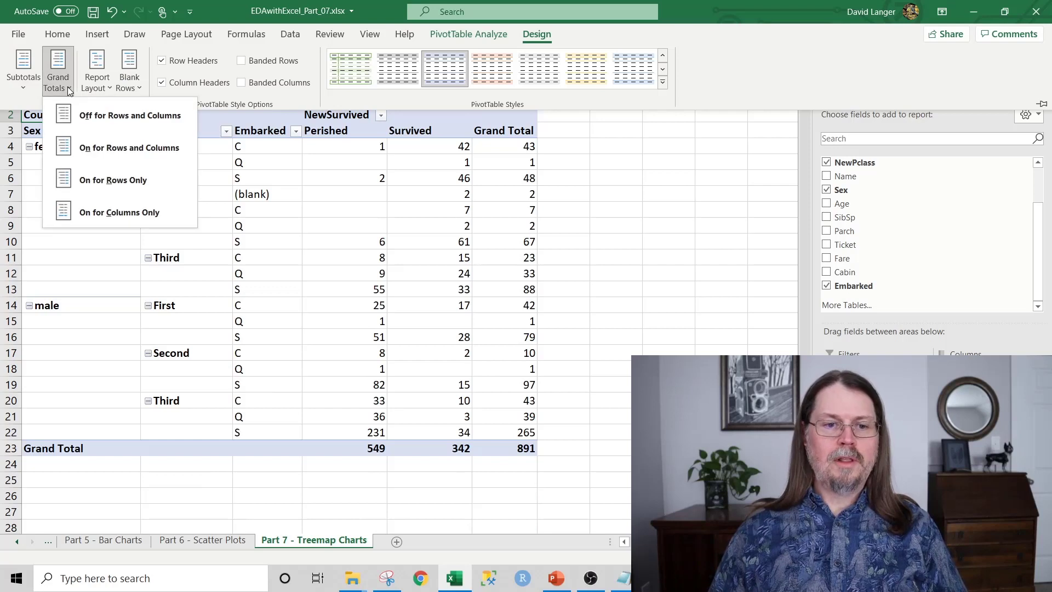
pyautogui.click(120, 116)
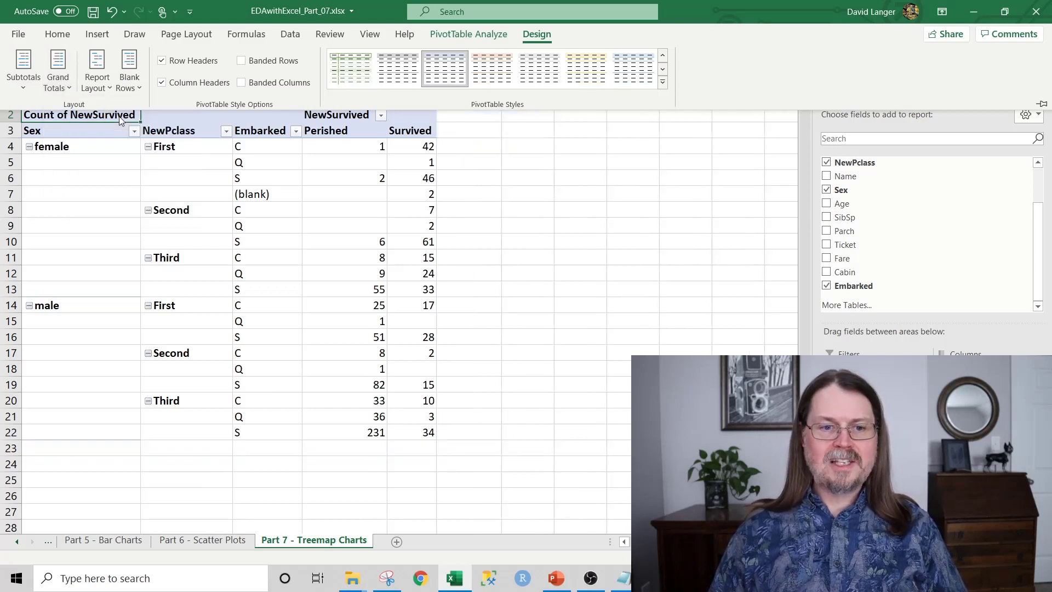
pyautogui.click(107, 90)
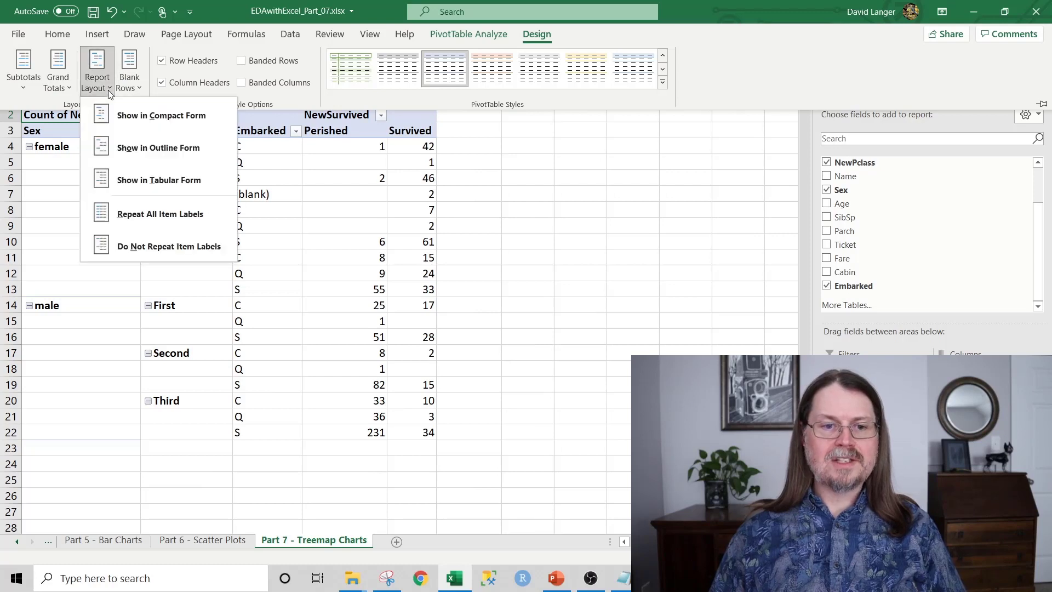
pyautogui.click(211, 221)
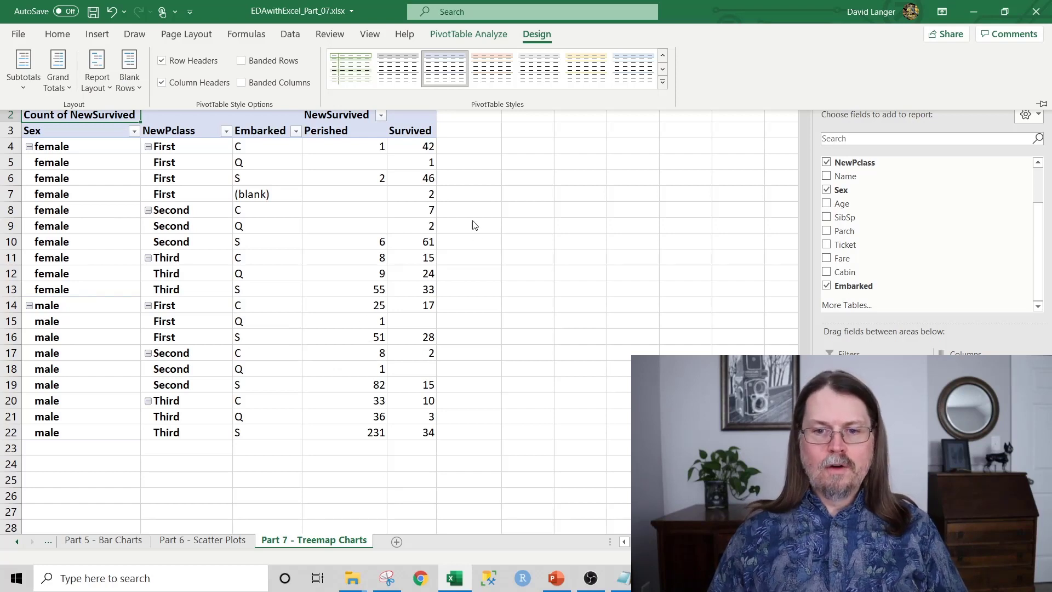
pyautogui.press('Escape')
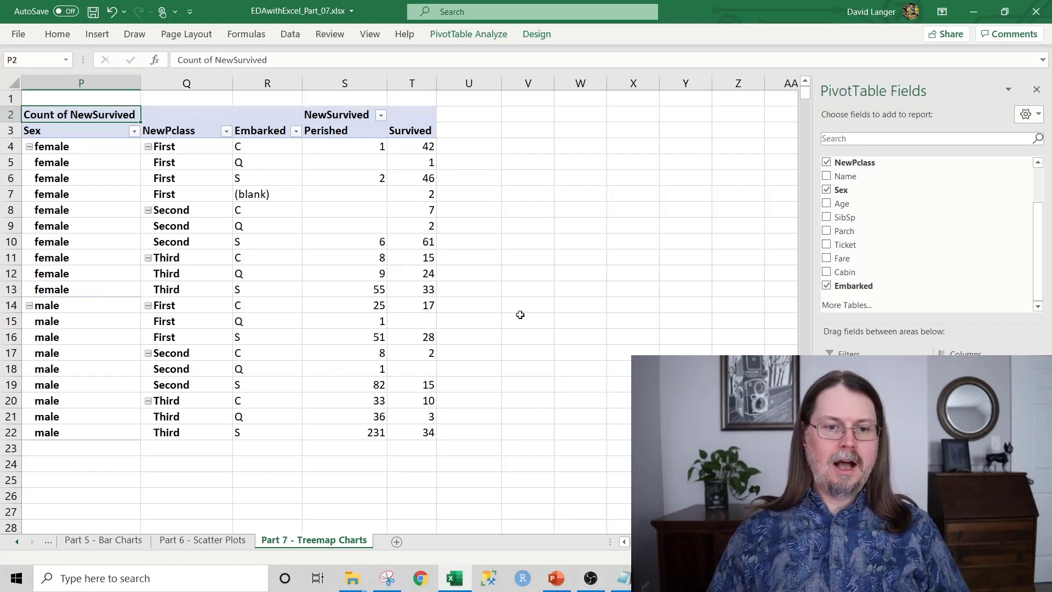
# Step: Try inserting a Treemap from a pivot table cell, which triggers the PivotTable data warning
pyautogui.click(187, 194)
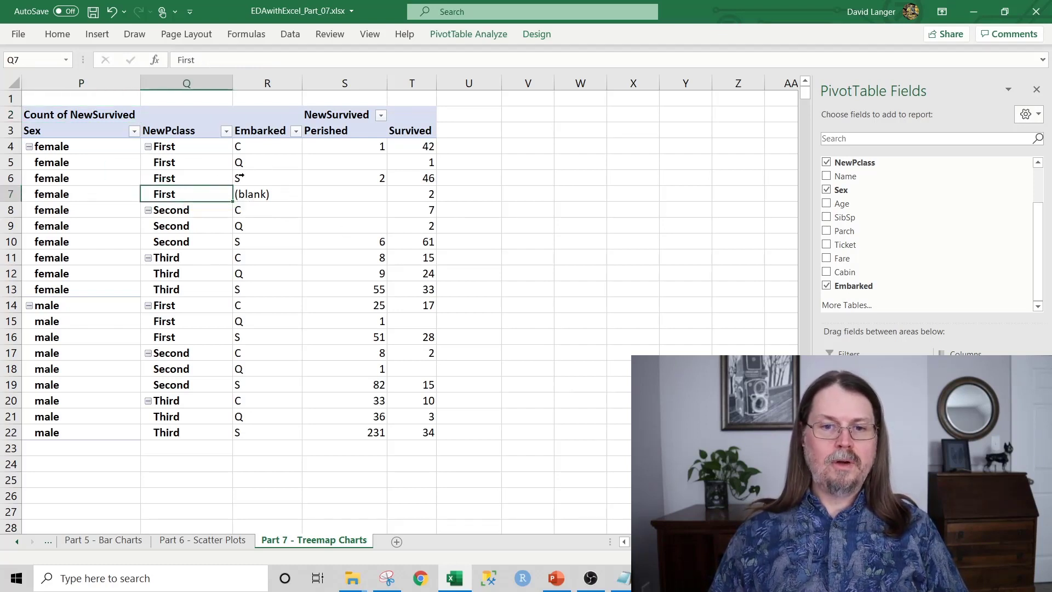
pyautogui.click(99, 43)
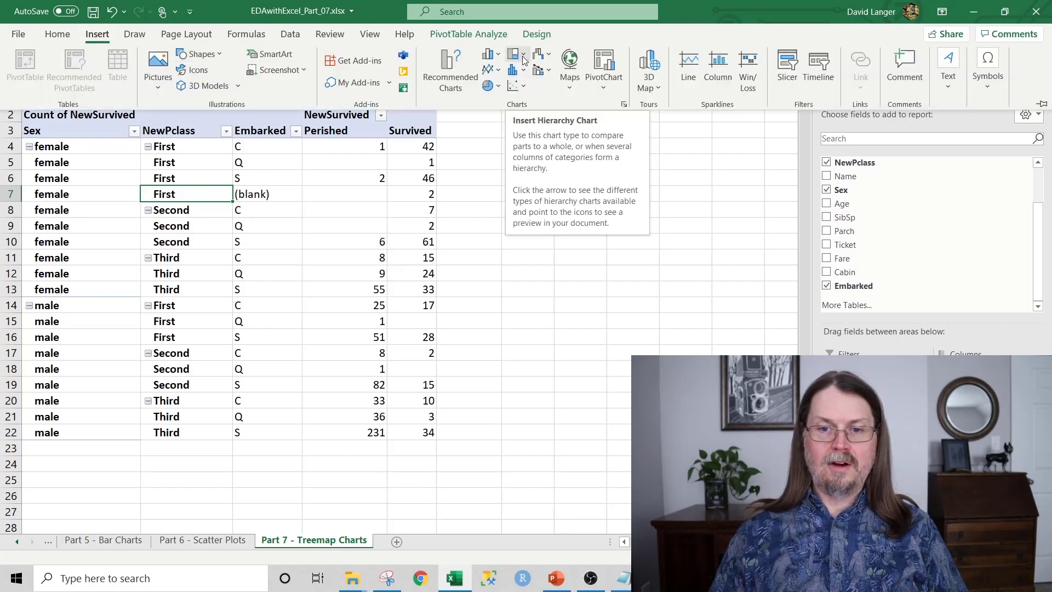
pyautogui.click(523, 55)
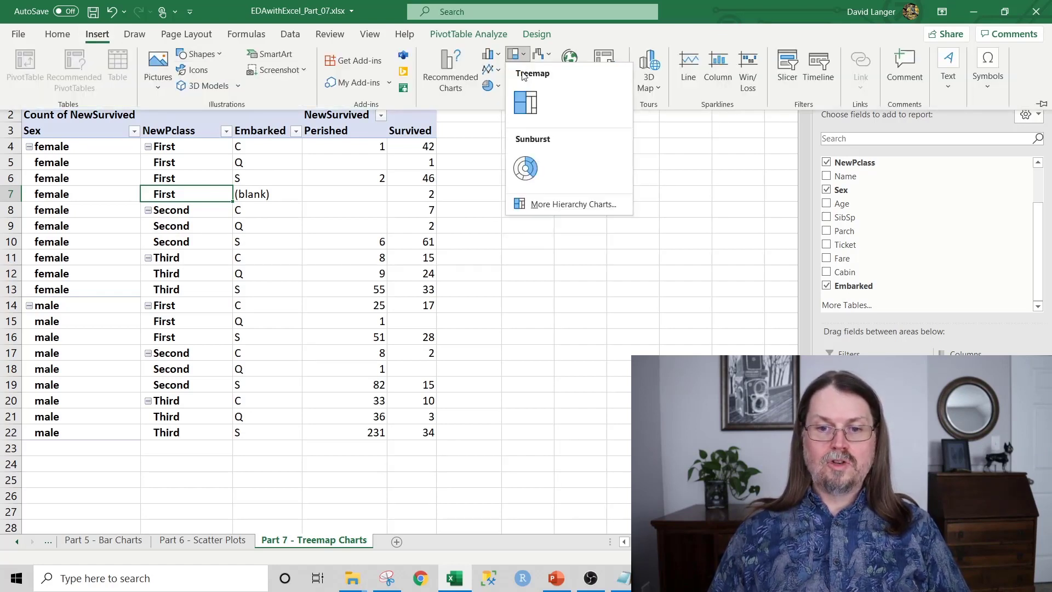
pyautogui.click(525, 104)
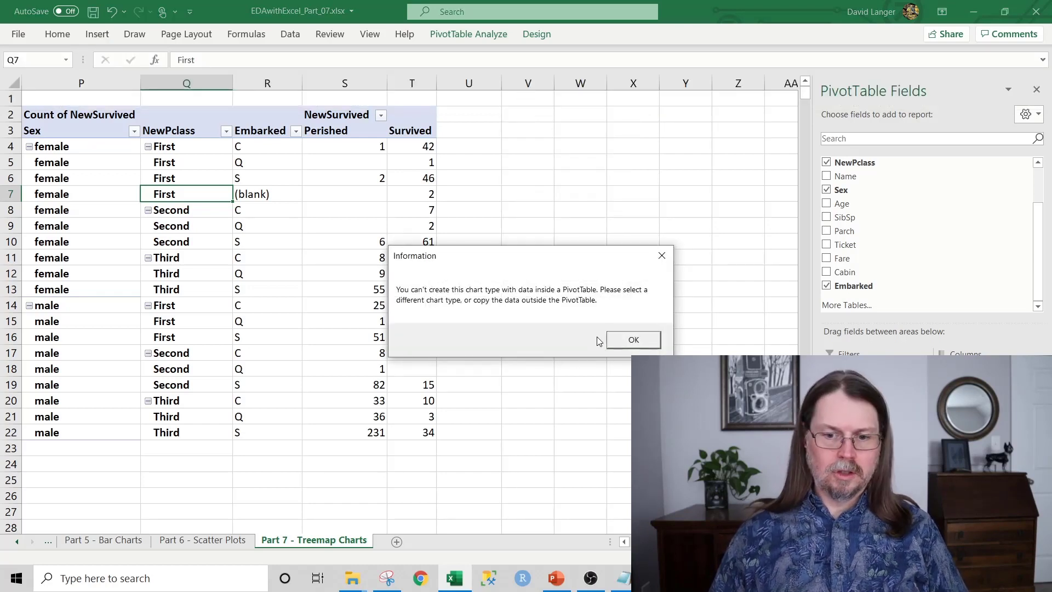
# Step: Dismiss the warning and paste the Sex, NewPclass and Embarked labels as values at P24
pyautogui.click(621, 344)
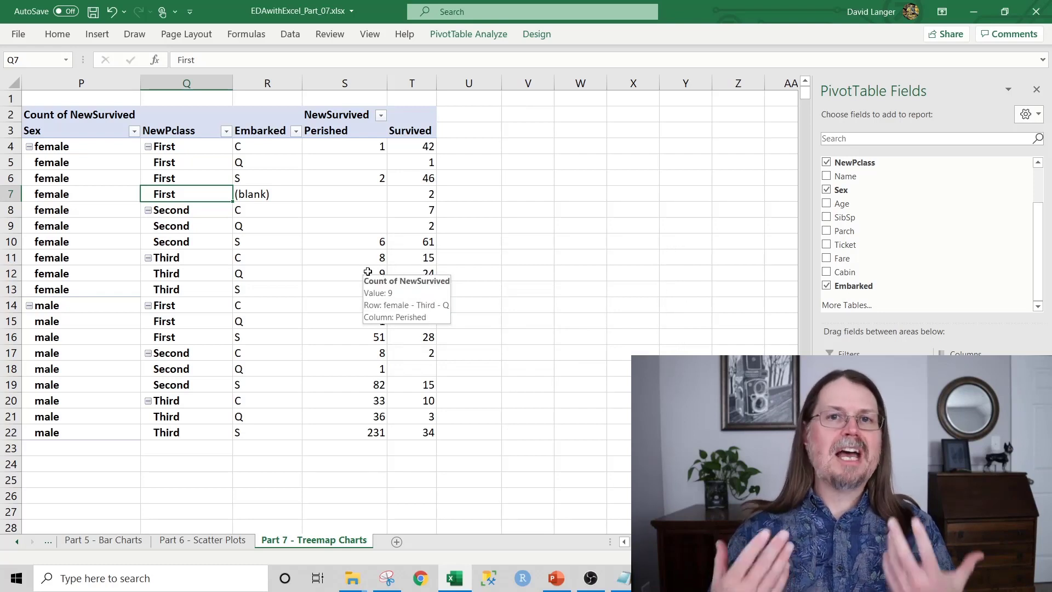
pyautogui.click(72, 132)
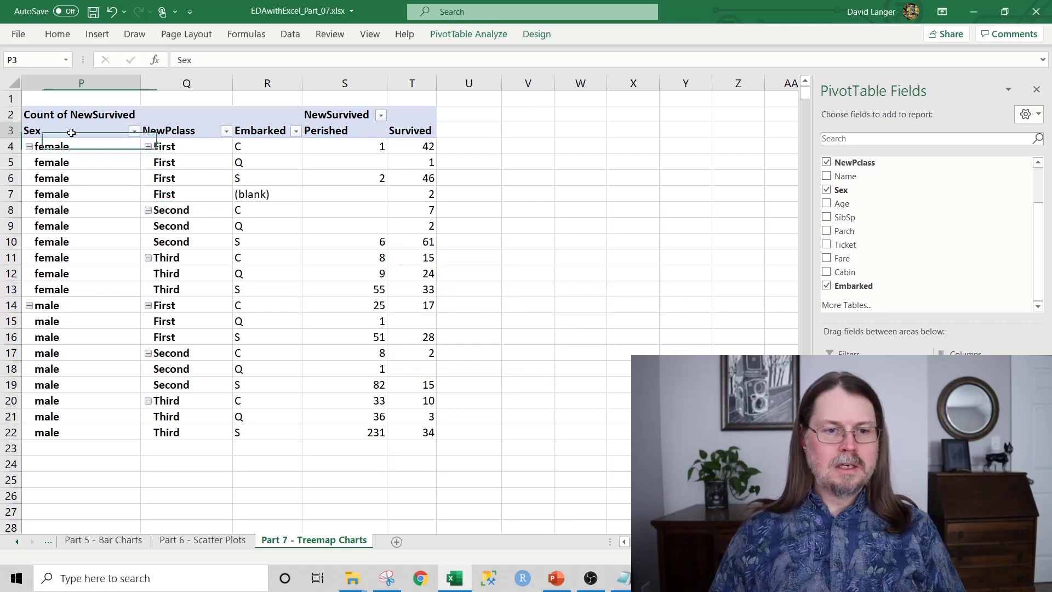
pyautogui.hotkey('shift', 'Right')
pyautogui.hotkey('shift', 'Right')
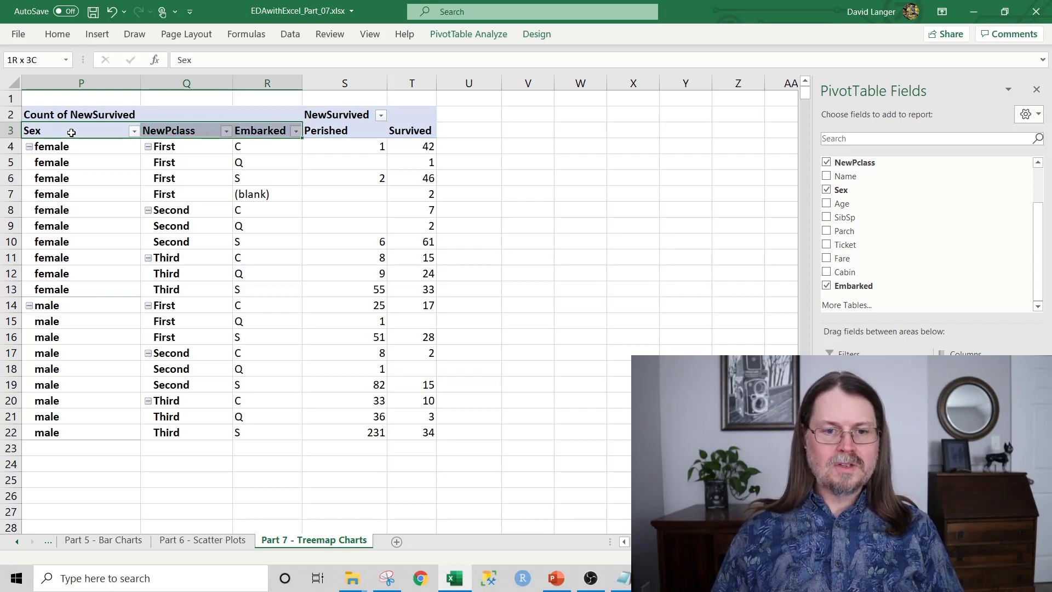
pyautogui.hotkey('shift', 'Down')
pyautogui.hotkey('shift', 'Down')
pyautogui.hotkey('shift', 'Down')
pyautogui.hotkey('shift', 'Down')
pyautogui.hotkey('shift', 'Down')
pyautogui.hotkey('shift', 'Down')
pyautogui.hotkey('shift', 'Down')
pyautogui.hotkey('shift', 'Down')
pyautogui.hotkey('shift', 'Down')
pyautogui.hotkey('shift', 'Down')
pyautogui.hotkey('shift', 'Down')
pyautogui.hotkey('shift', 'Down')
pyautogui.hotkey('shift', 'Down')
pyautogui.hotkey('shift', 'Down')
pyautogui.hotkey('shift', 'Down')
pyautogui.hotkey('shift', 'Down')
pyautogui.hotkey('shift', 'Down')
pyautogui.hotkey('shift', 'Down')
pyautogui.hotkey('shift', 'Down')
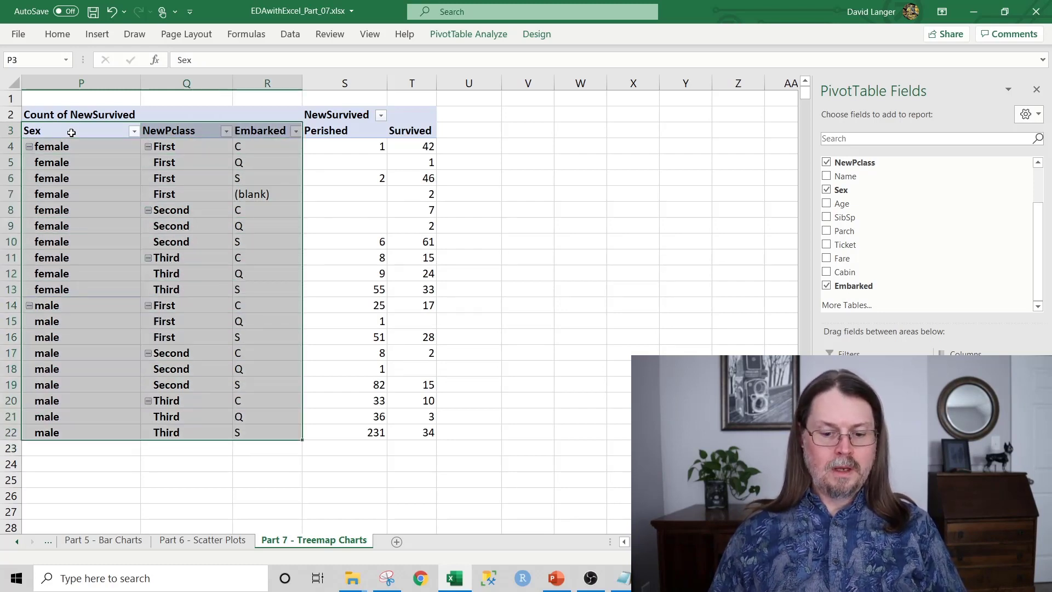
pyautogui.hotkey('ctrl', 'c')
pyautogui.scroll(-3, 176, 305)
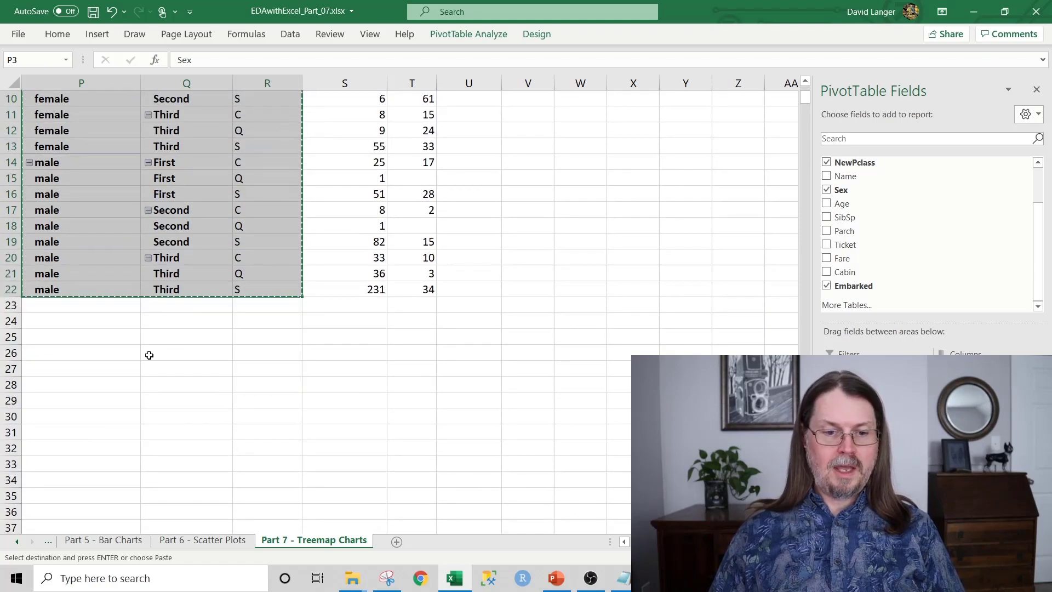
pyautogui.click(58, 321)
pyautogui.rightClick(59, 322)
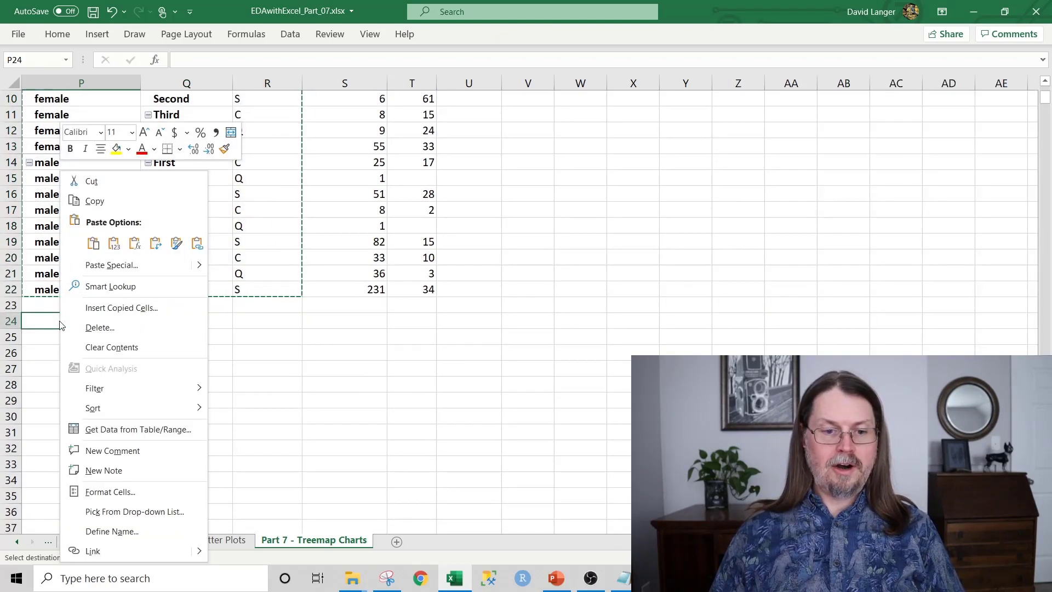
pyautogui.click(114, 244)
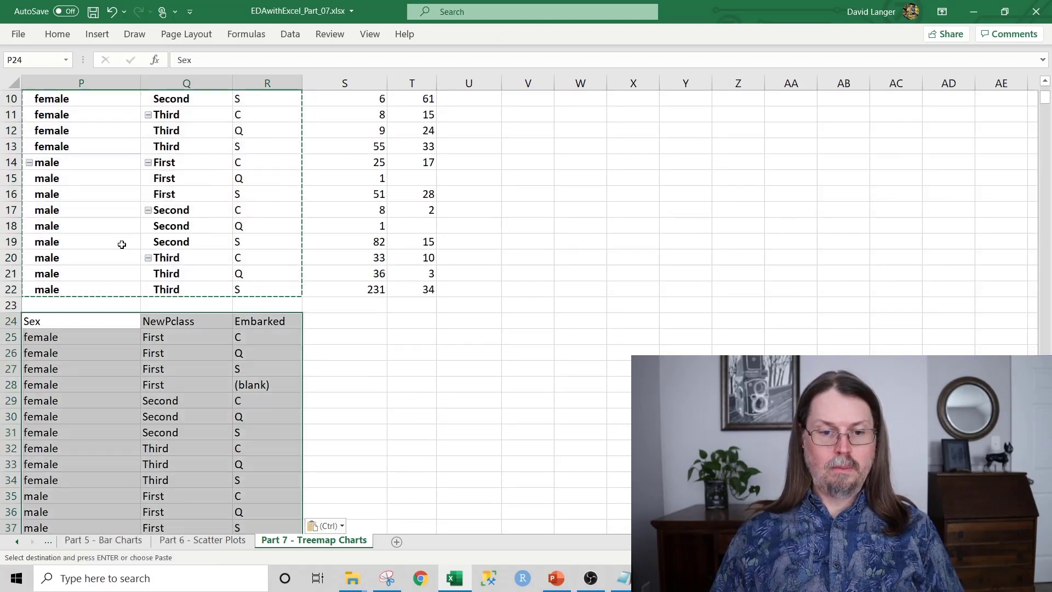
pyautogui.click(438, 396)
pyautogui.scroll(1, 440, 387)
pyautogui.scroll(2, 439, 387)
# Step: Copy the Survived counts T3:T22 and paste them at S24
pyautogui.click(416, 132)
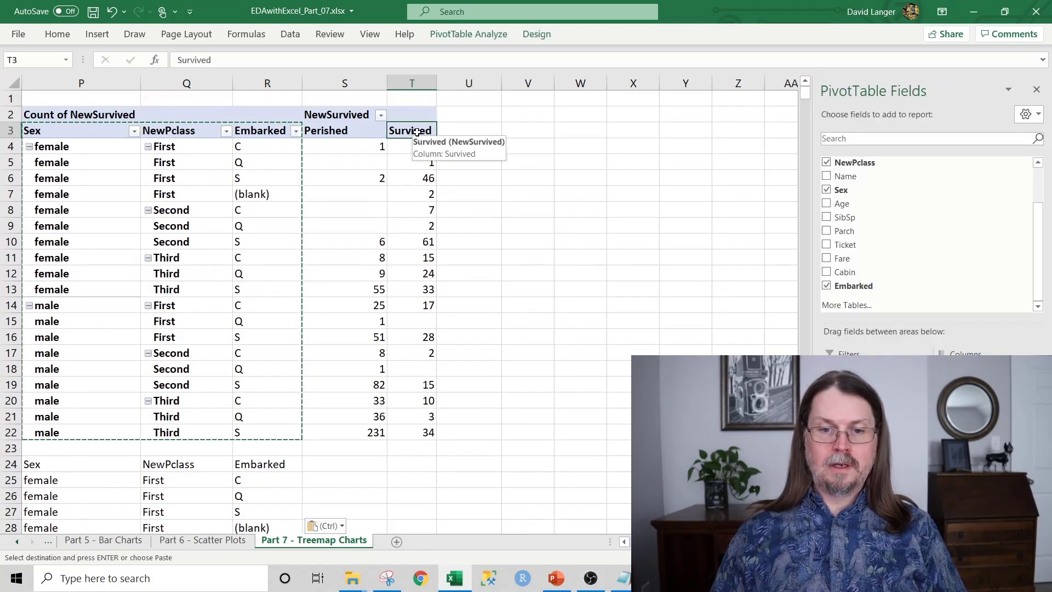
pyautogui.hotkey('shift', 'Down')
pyautogui.hotkey('shift', 'Down')
pyautogui.hotkey('shift', 'Down')
pyautogui.hotkey('shift', 'Down')
pyautogui.hotkey('shift', 'Down')
pyautogui.hotkey('shift', 'Down')
pyautogui.hotkey('shift', 'Down')
pyautogui.hotkey('shift', 'Down')
pyautogui.hotkey('shift', 'Down')
pyautogui.hotkey('shift', 'Down')
pyautogui.hotkey('shift', 'Down')
pyautogui.hotkey('shift', 'Down')
pyautogui.hotkey('shift', 'Down')
pyautogui.hotkey('shift', 'Down')
pyautogui.hotkey('shift', 'Down')
pyautogui.hotkey('shift', 'Down')
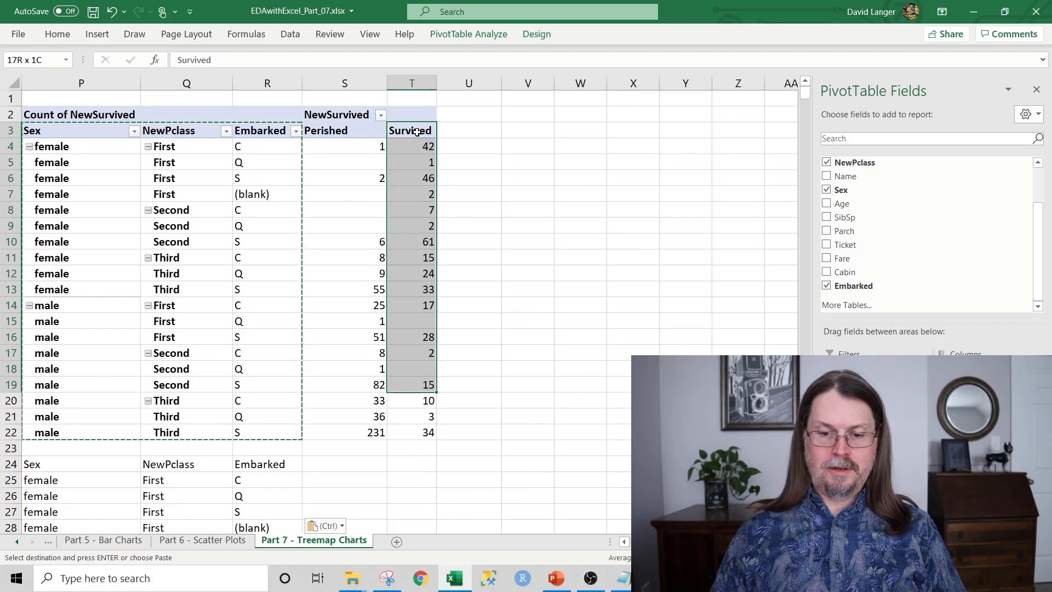
pyautogui.press('Escape')
pyautogui.hotkey('shift', 'Up')
pyautogui.hotkey('shift', 'Up')
pyautogui.hotkey('shift', 'Up')
pyautogui.hotkey('shift', 'Up')
pyautogui.hotkey('shift', 'Up')
pyautogui.hotkey('shift', 'Up')
pyautogui.hotkey('shift', 'Up')
pyautogui.hotkey('shift', 'Up')
pyautogui.hotkey('shift', 'Up')
pyautogui.hotkey('shift', 'Up')
pyautogui.hotkey('shift', 'Up')
pyautogui.hotkey('shift', 'Up')
pyautogui.hotkey('shift', 'Up')
pyautogui.hotkey('shift', 'Up')
pyautogui.hotkey('shift', 'Up')
pyautogui.hotkey('shift', 'Up')
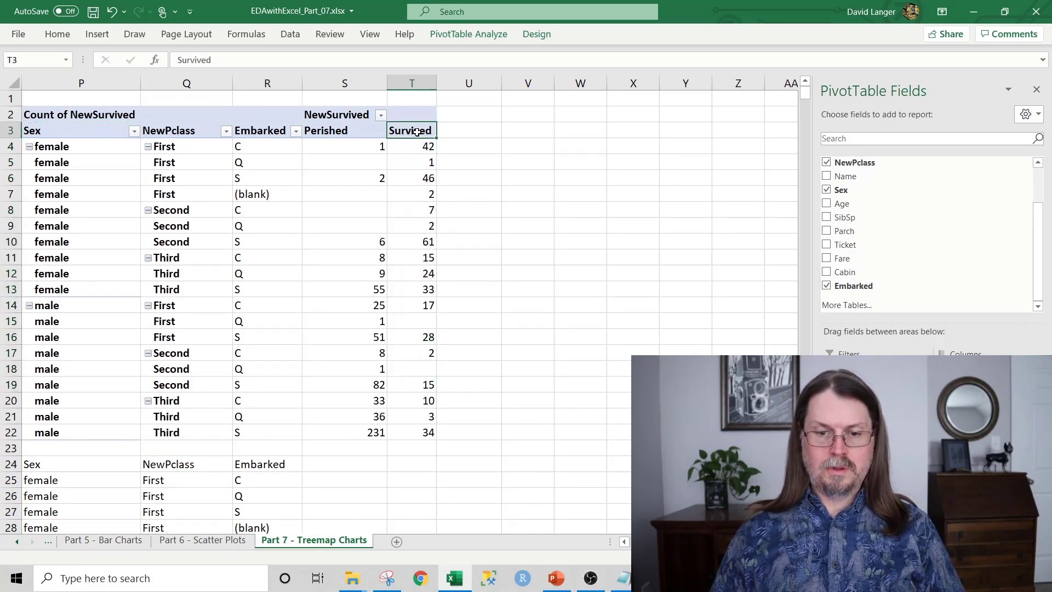
pyautogui.hotkey('shift', 'Down')
pyautogui.hotkey('shift', 'Down')
pyautogui.hotkey('shift', 'Down')
pyautogui.hotkey('shift', 'Down')
pyautogui.hotkey('shift', 'Down')
pyautogui.hotkey('shift', 'Down')
pyautogui.hotkey('shift', 'Down')
pyautogui.hotkey('shift', 'Down')
pyautogui.hotkey('shift', 'Down')
pyautogui.hotkey('shift', 'Down')
pyautogui.hotkey('shift', 'Down')
pyautogui.hotkey('shift', 'Down')
pyautogui.hotkey('shift', 'Down')
pyautogui.hotkey('shift', 'Down')
pyautogui.hotkey('shift', 'Down')
pyautogui.hotkey('shift', 'Down')
pyautogui.hotkey('shift', 'Down')
pyautogui.hotkey('shift', 'Down')
pyautogui.hotkey('shift', 'Down')
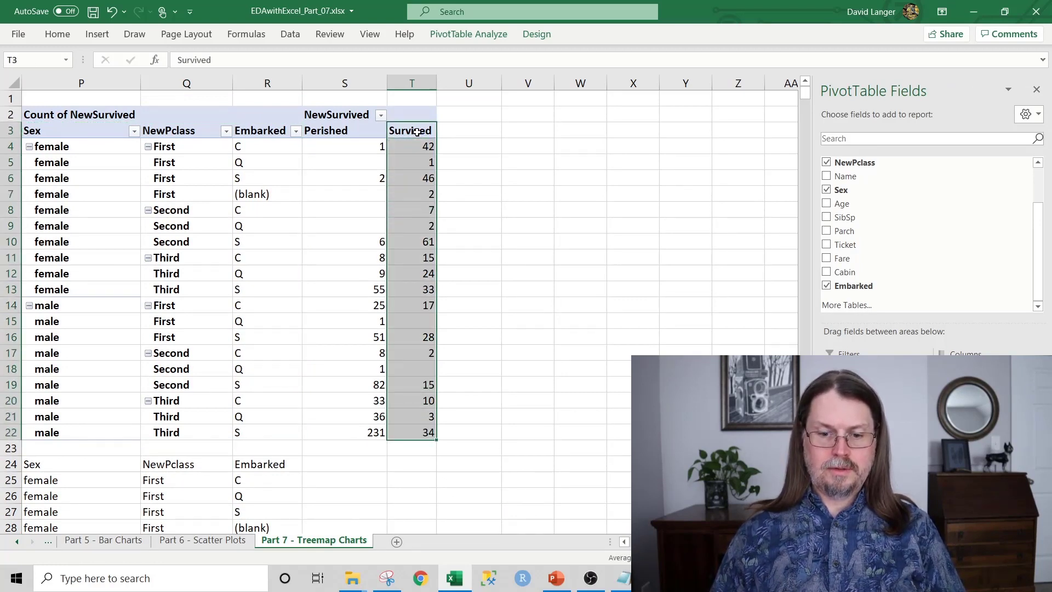
pyautogui.hotkey('ctrl', 'c')
pyautogui.scroll(-3, 475, 303)
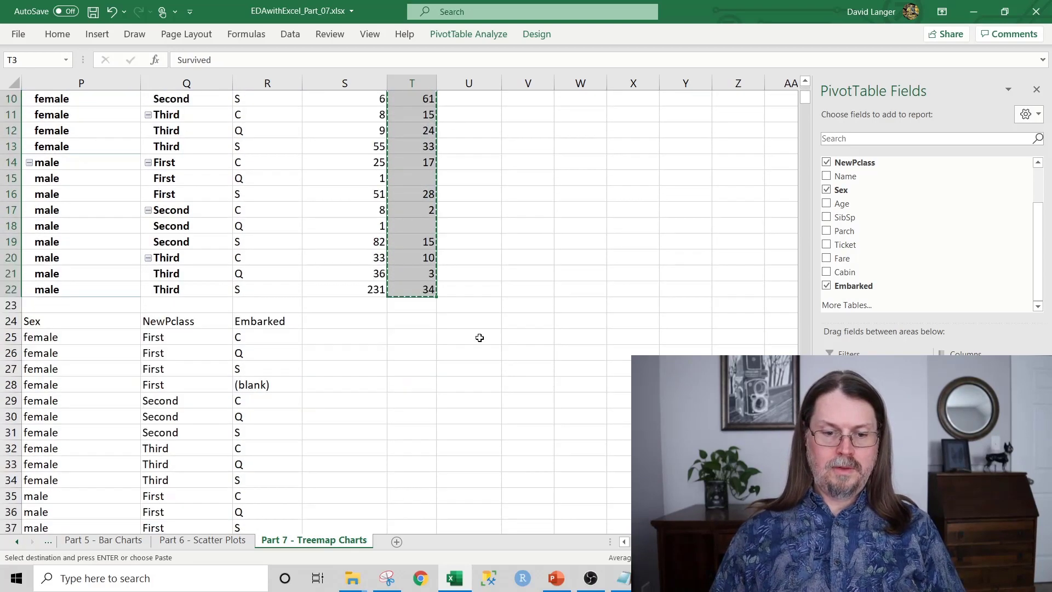
pyautogui.scroll(-2, 479, 338)
pyautogui.rightClick(345, 223)
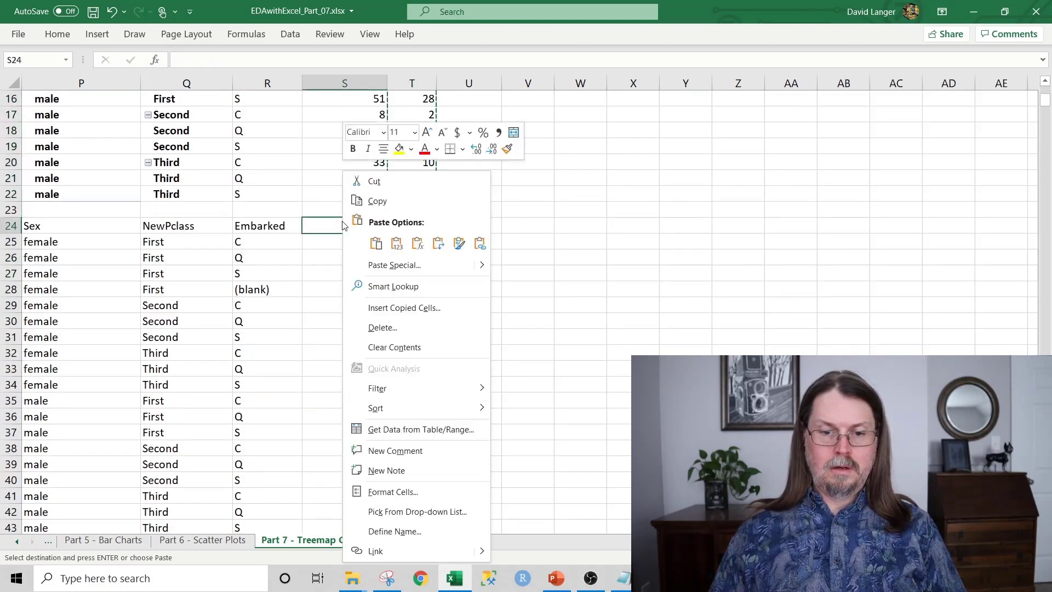
pyautogui.click(377, 242)
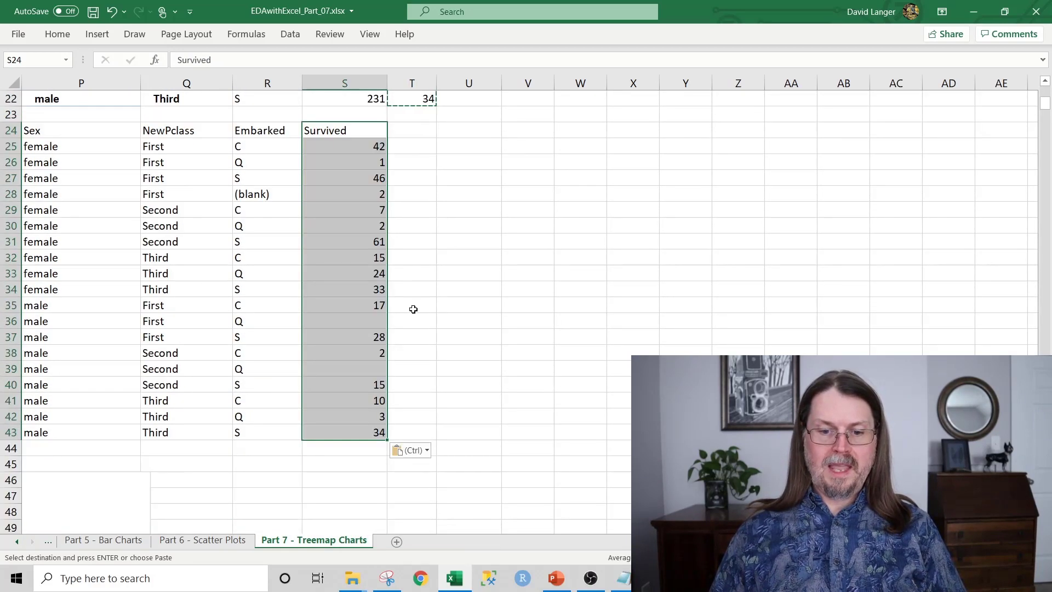
# Step: Enter 0 in the empty male Q survivor cells S36 and S39
pyautogui.click(355, 321)
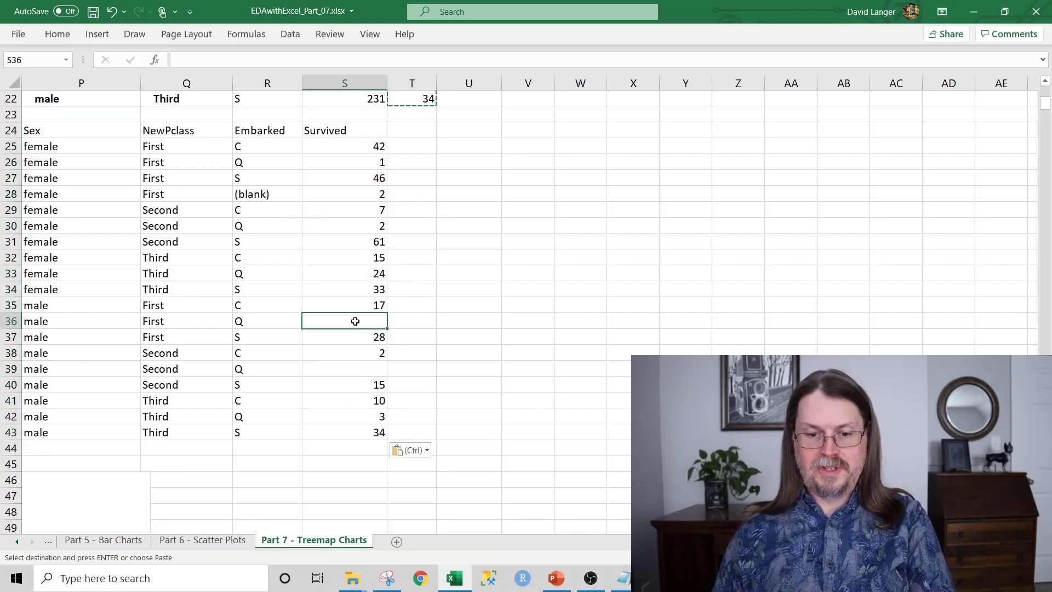
pyautogui.write('0')
pyautogui.press('Return')
pyautogui.press('Return')
pyautogui.press('Return')
pyautogui.write('0')
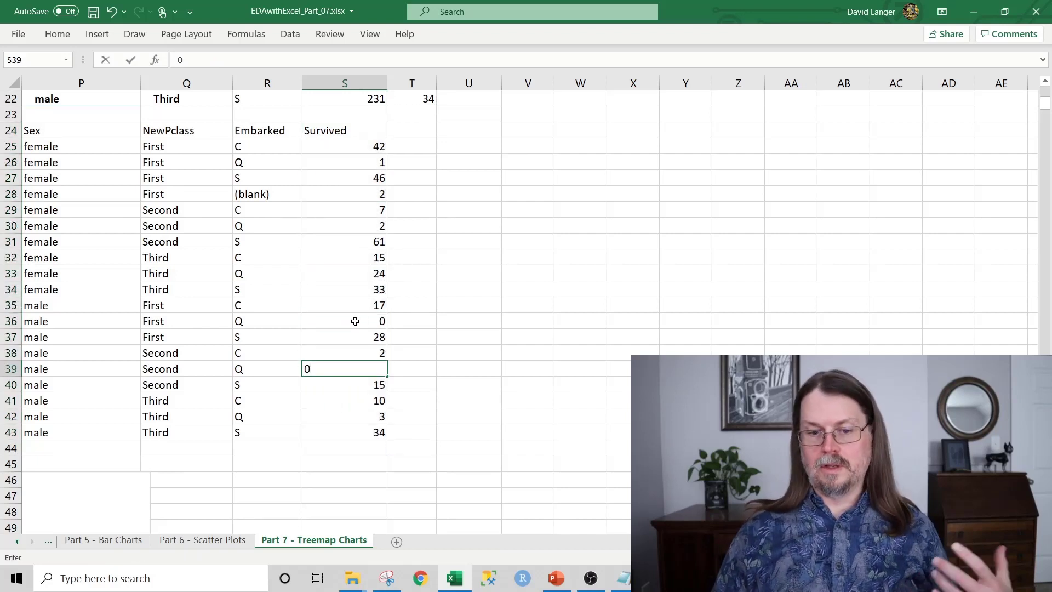
pyautogui.press('Left')
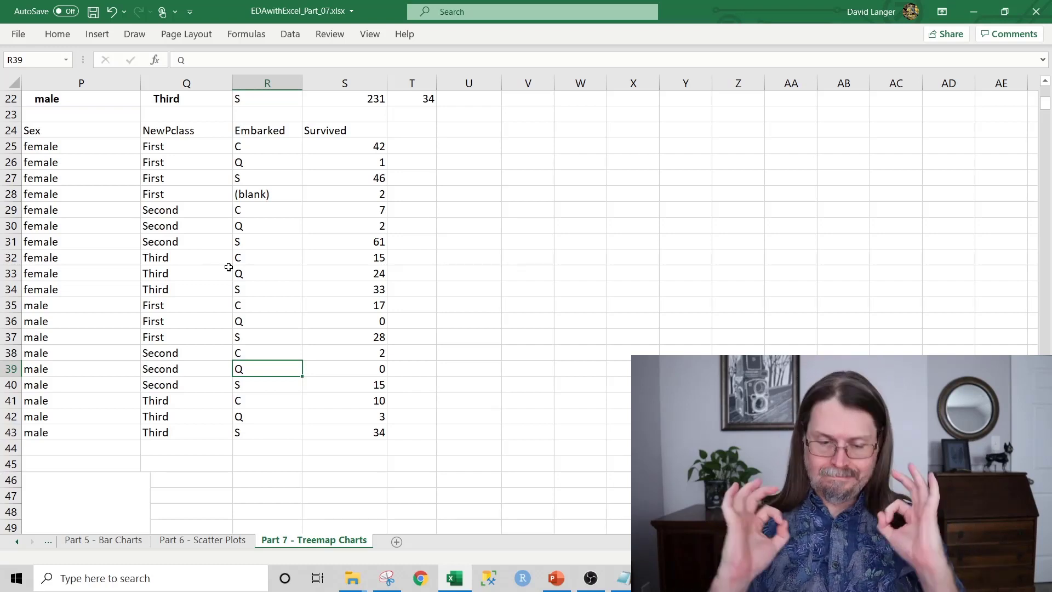
pyautogui.click(64, 131)
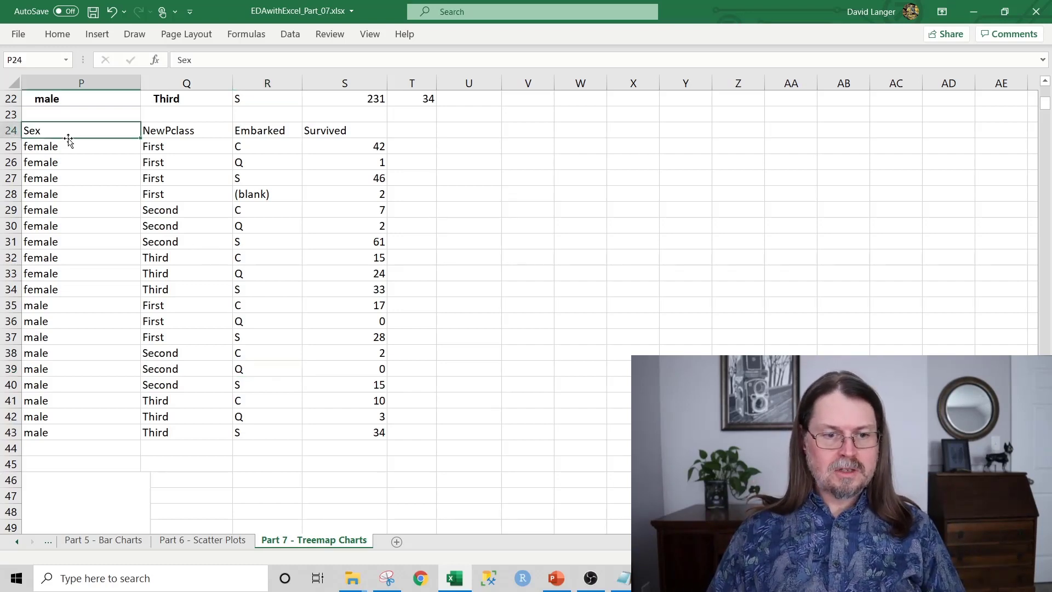
# Step: Insert a Treemap from P24:S43, delete its chart title, and move it below the table
pyautogui.keyDown('shift'); pyautogui.click(353, 433); pyautogui.keyUp('shift')
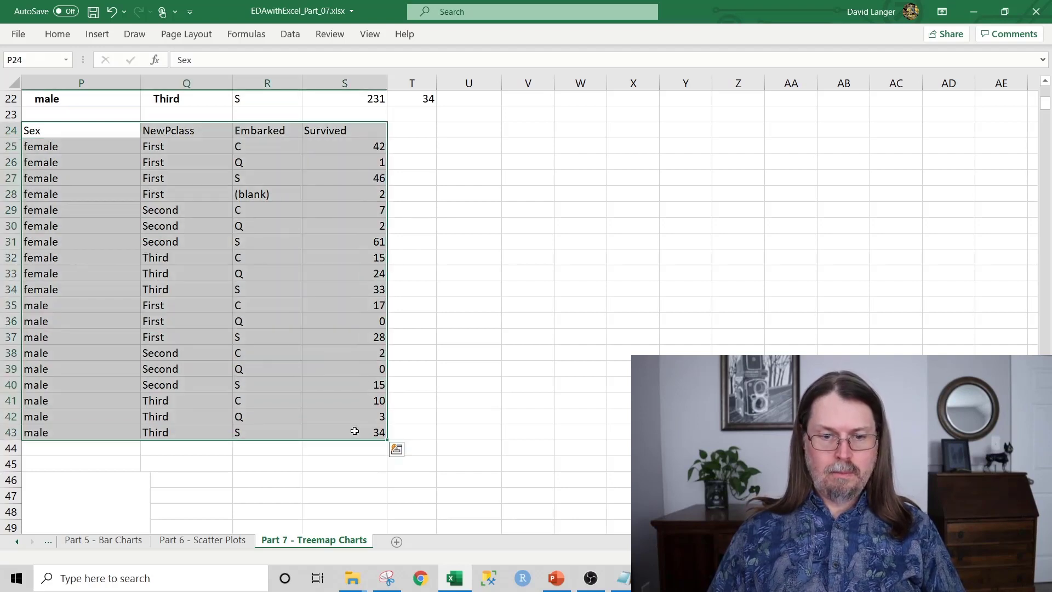
pyautogui.click(97, 34)
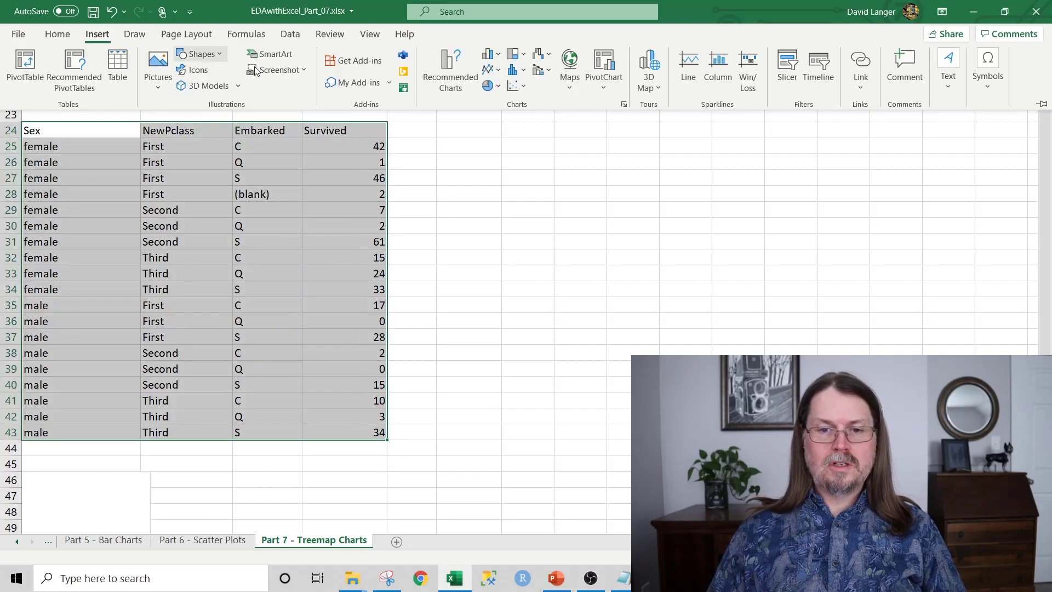
pyautogui.click(524, 54)
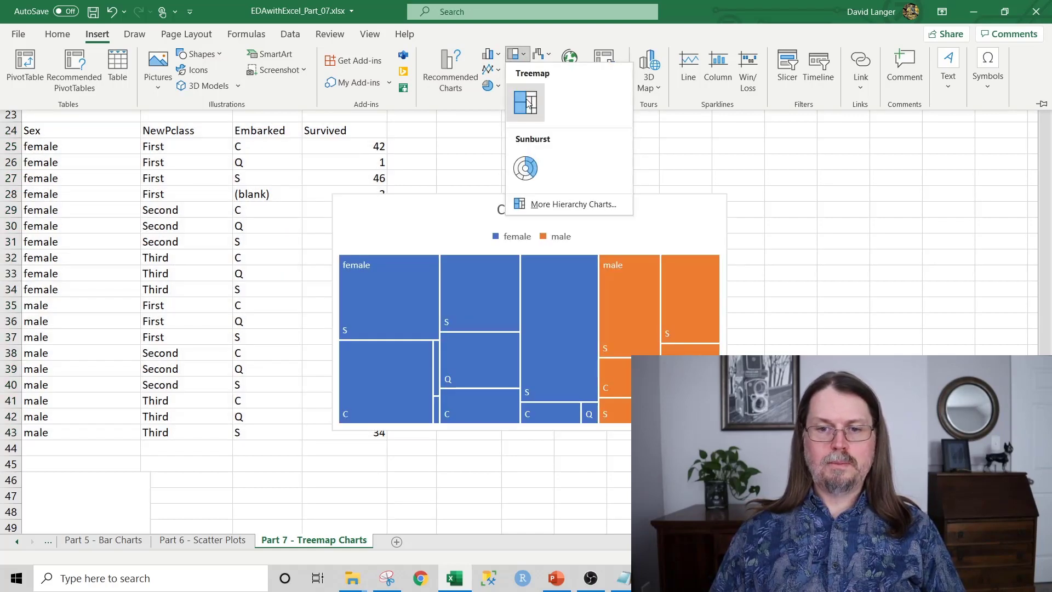
pyautogui.click(527, 102)
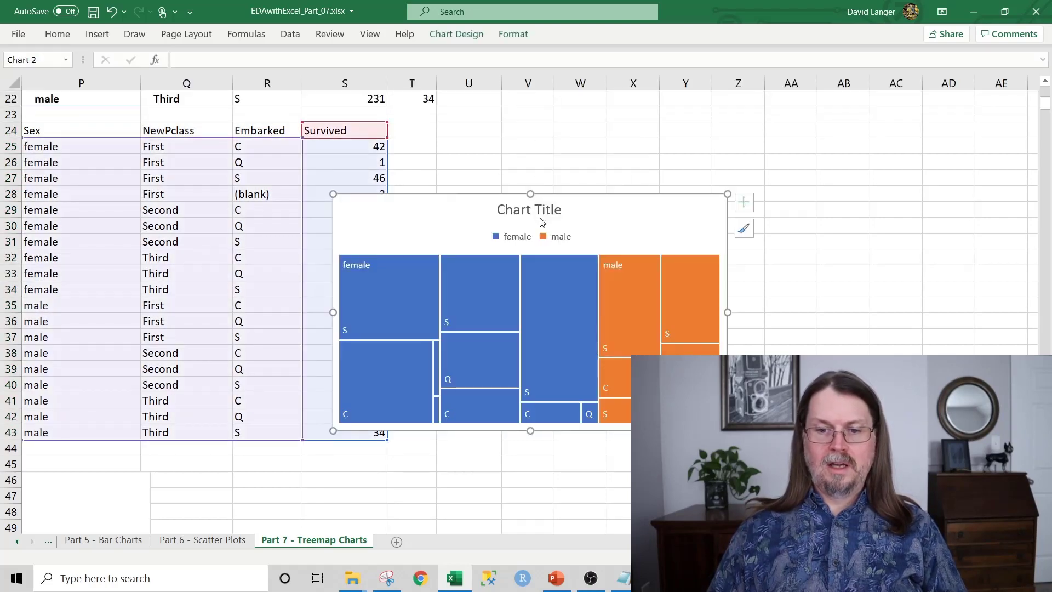
pyautogui.click(543, 211)
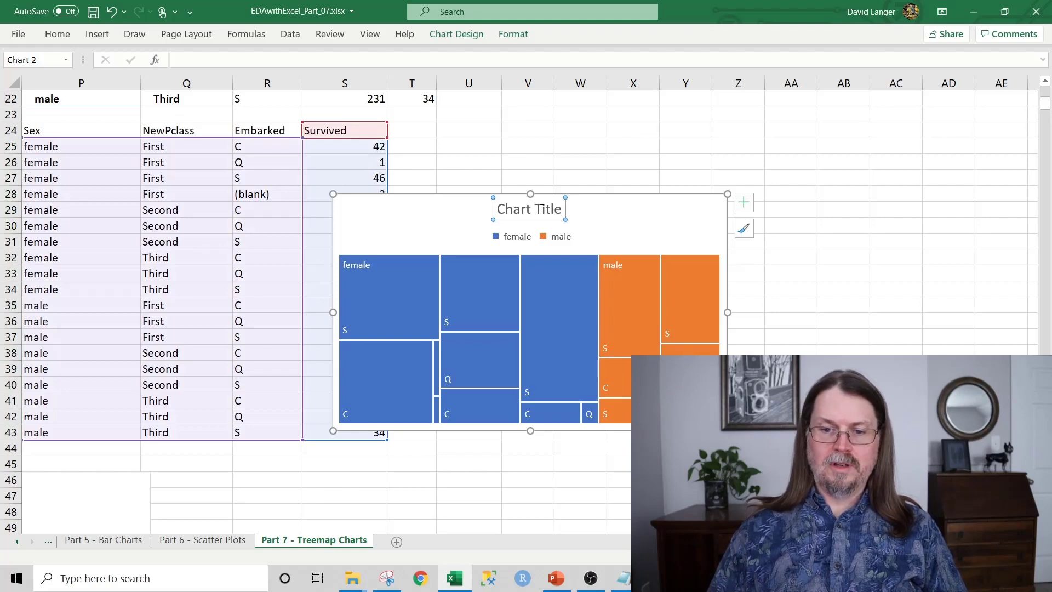
pyautogui.press('Delete')
pyautogui.moveTo(571, 200); pyautogui.dragTo(417, 344)
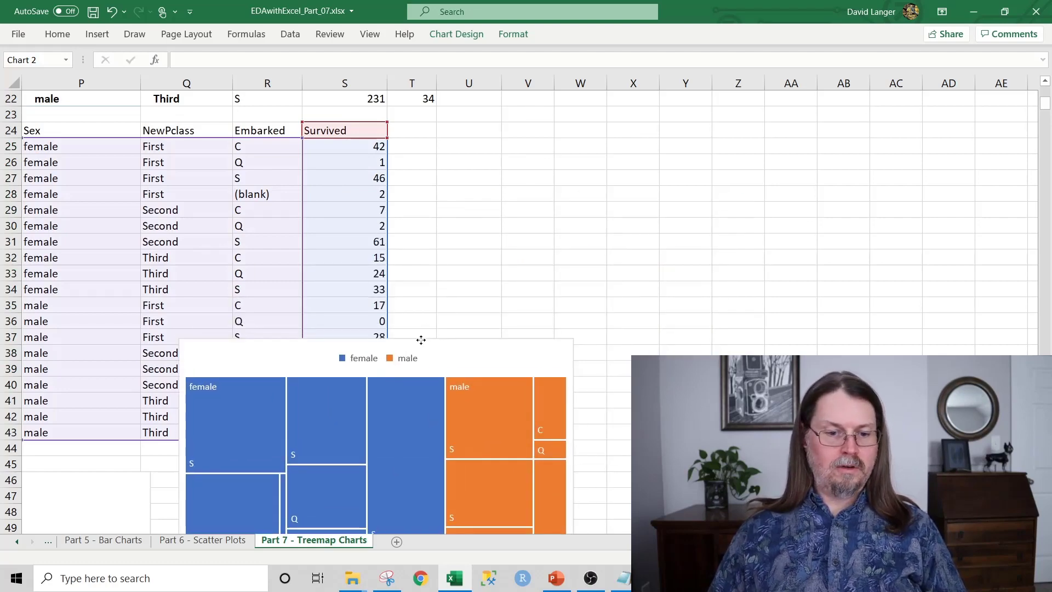
pyautogui.scroll(-4, 465, 292)
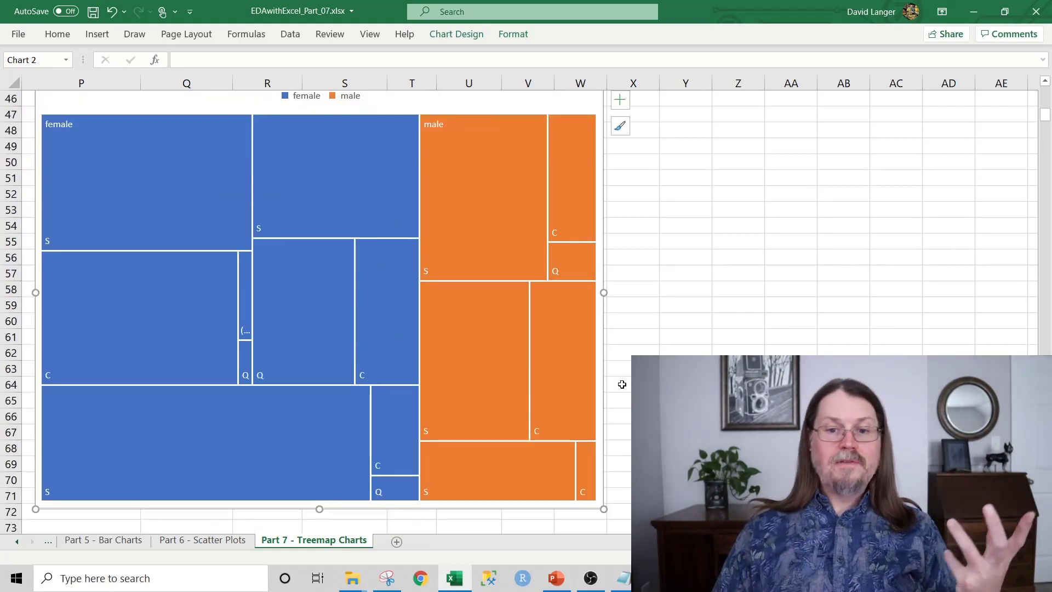
pyautogui.click(1045, 81)
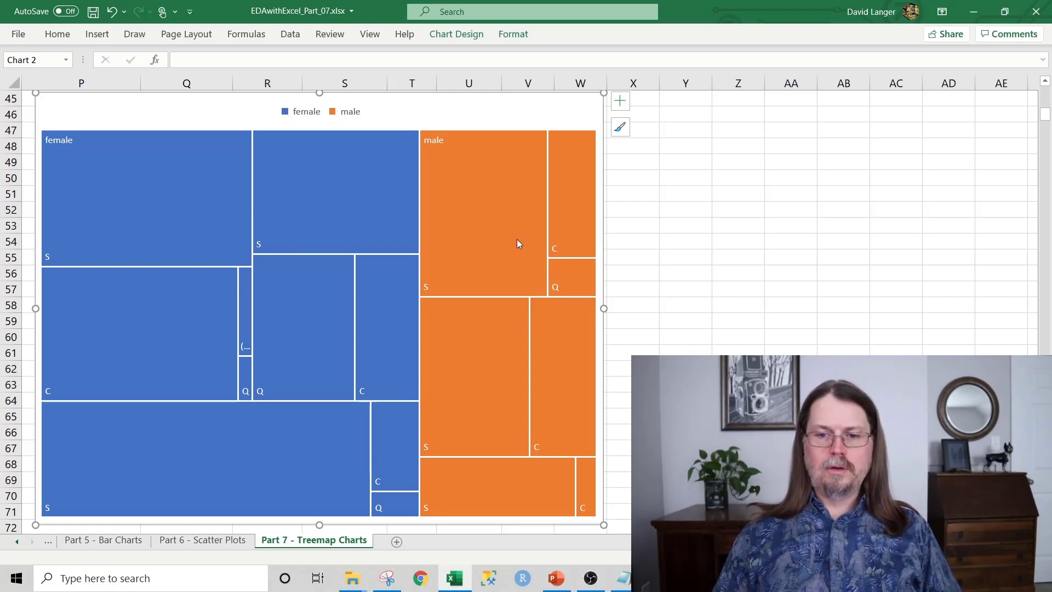
pyautogui.moveTo(509, 310)
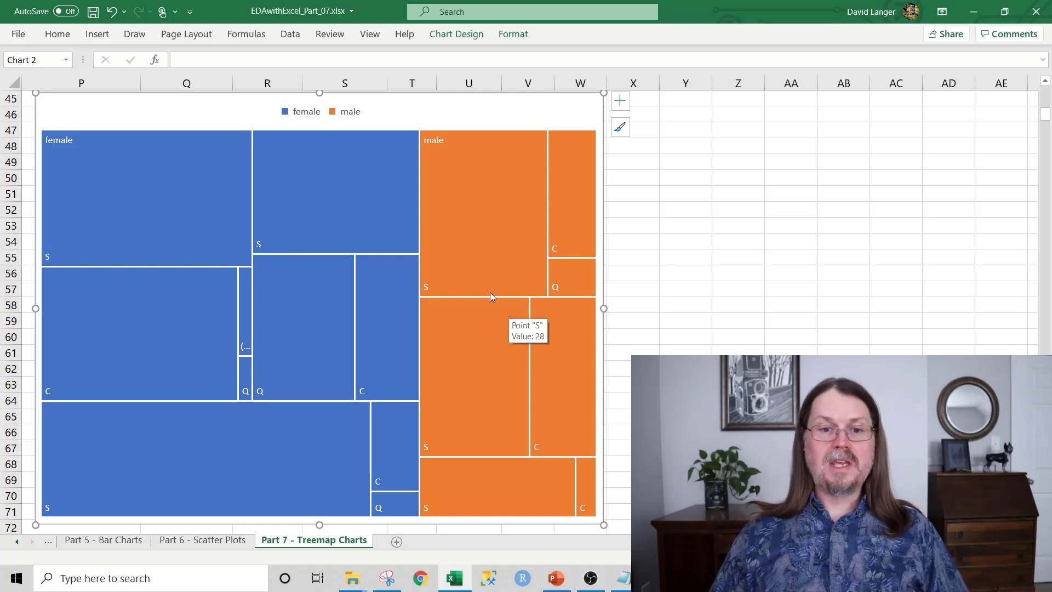
pyautogui.moveTo(274, 281)
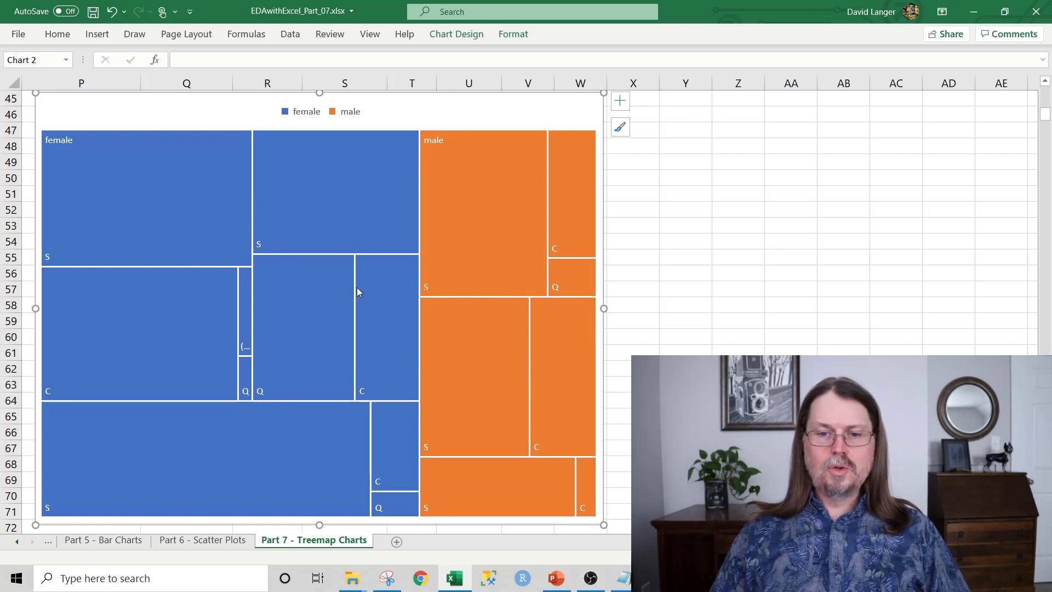
pyautogui.moveTo(331, 241)
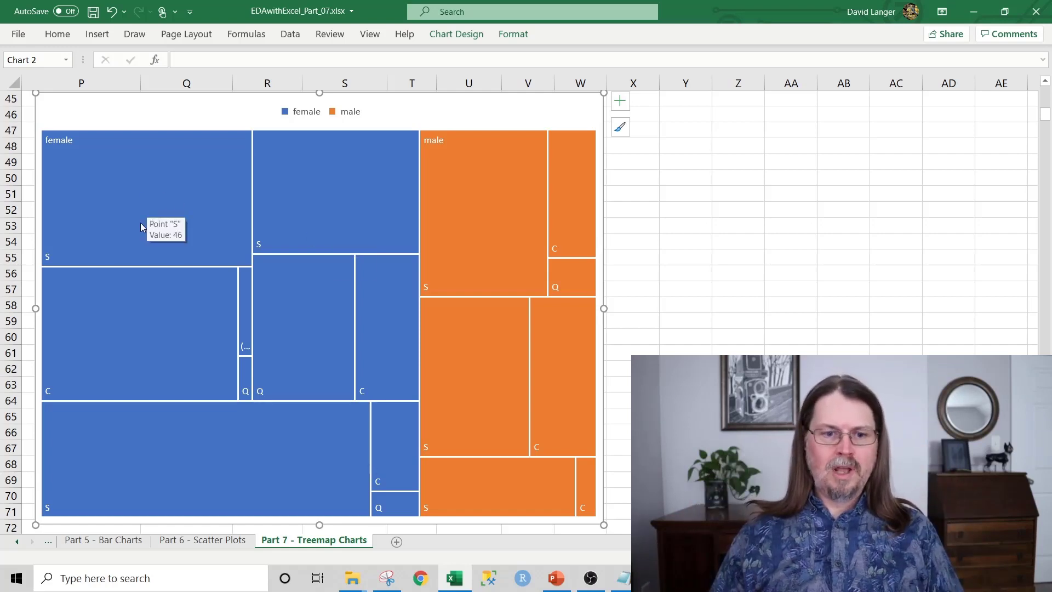
pyautogui.moveTo(141, 199)
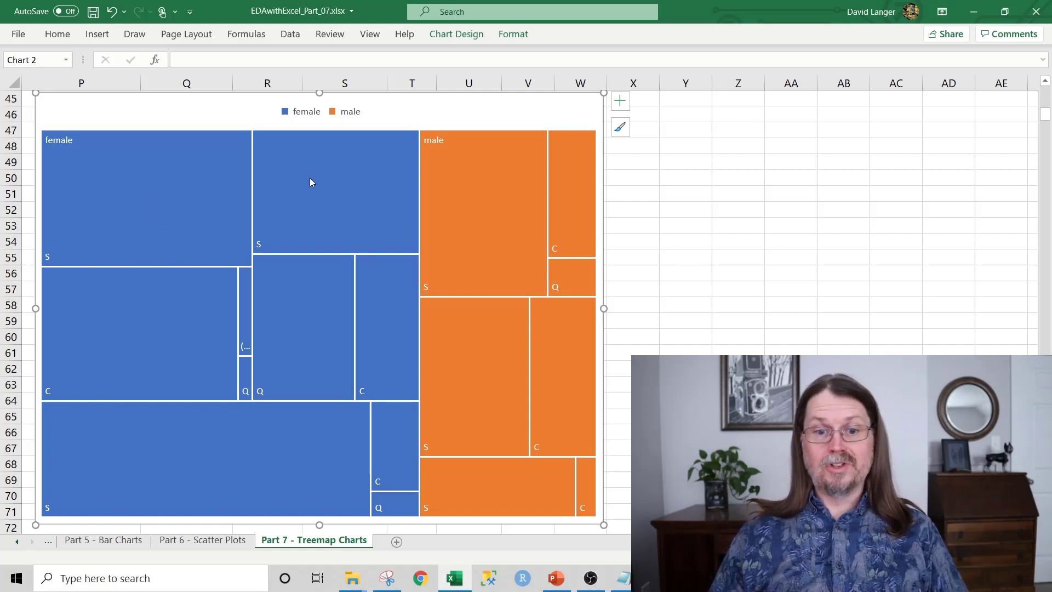
pyautogui.moveTo(311, 182)
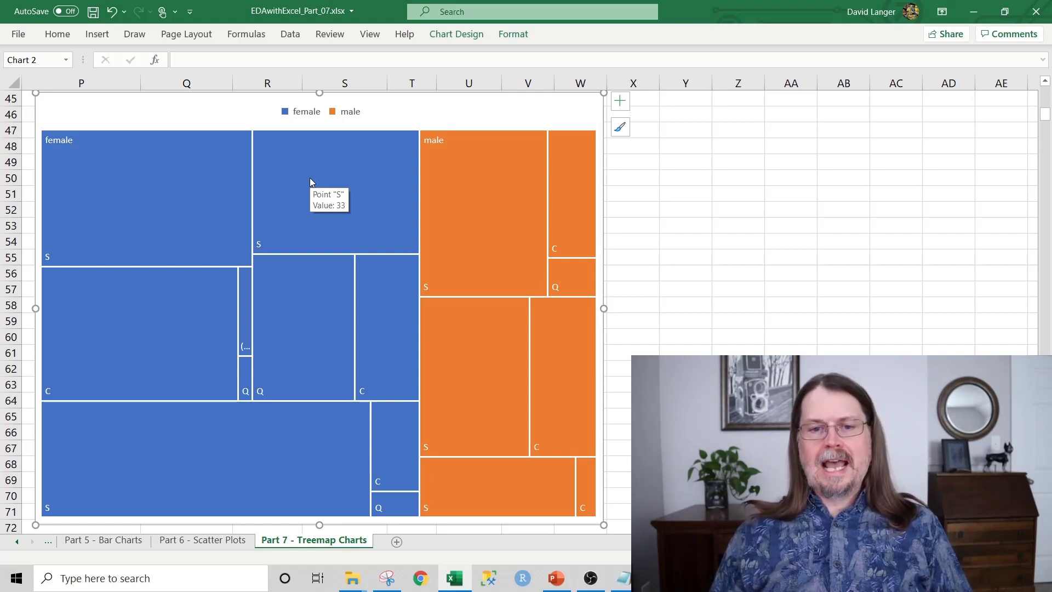
pyautogui.moveTo(372, 264)
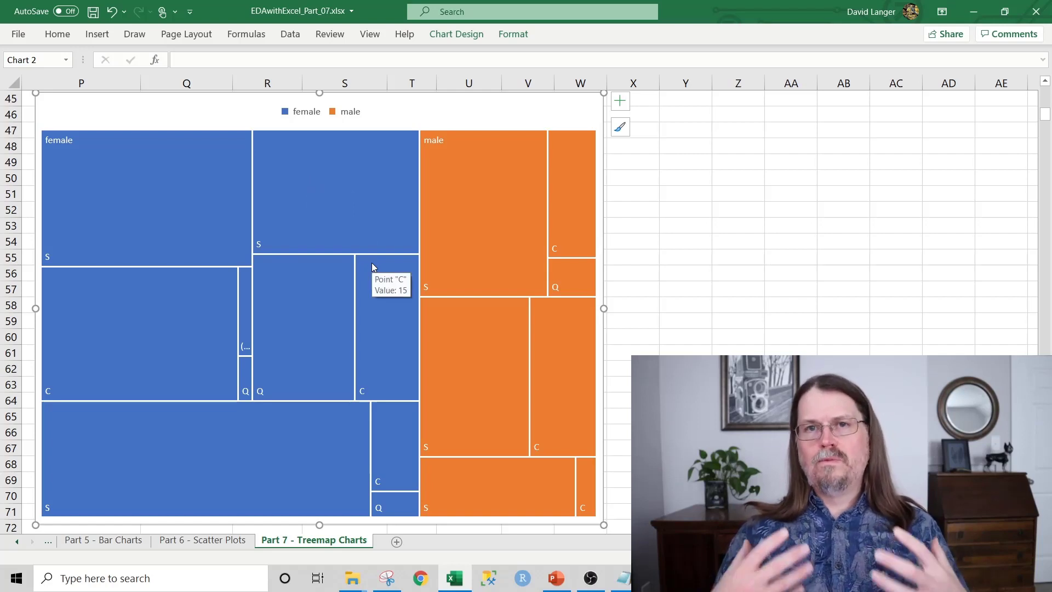